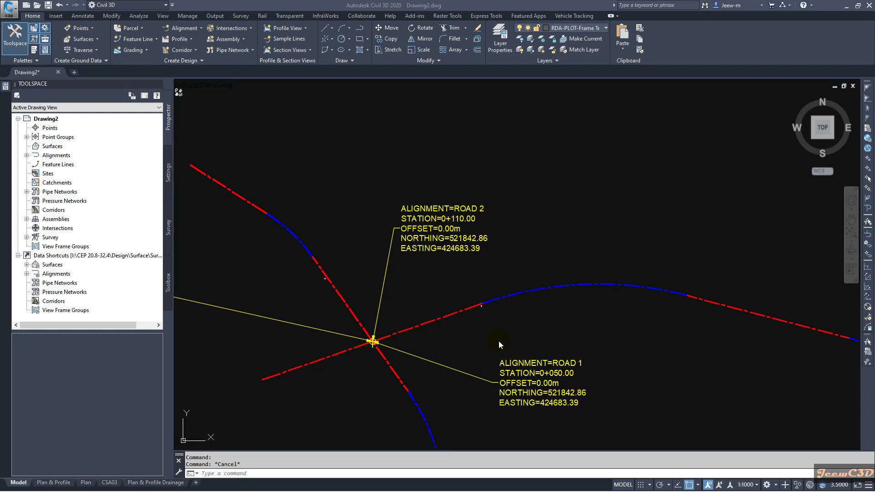
# Step: Select the Road 1 and Road 2 alignments in turn, clearing each selection
pyautogui.press('Escape')
pyautogui.click(458, 312)
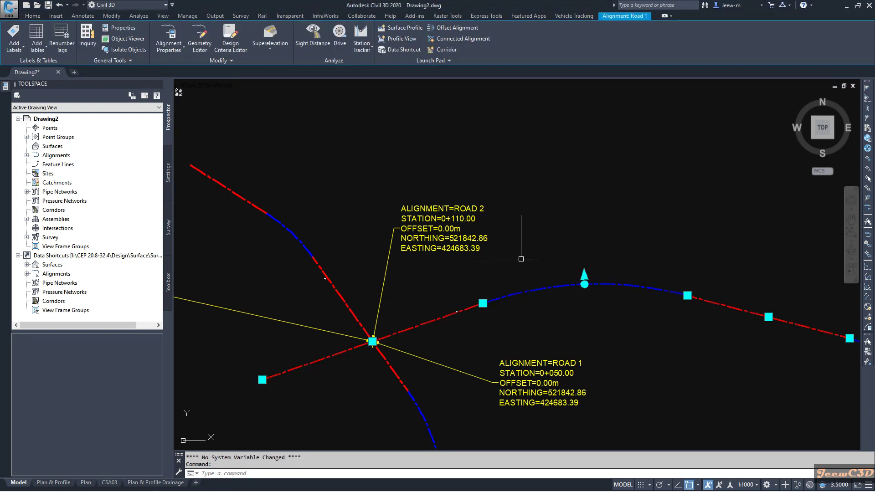
pyautogui.press('Escape')
pyautogui.click(338, 292)
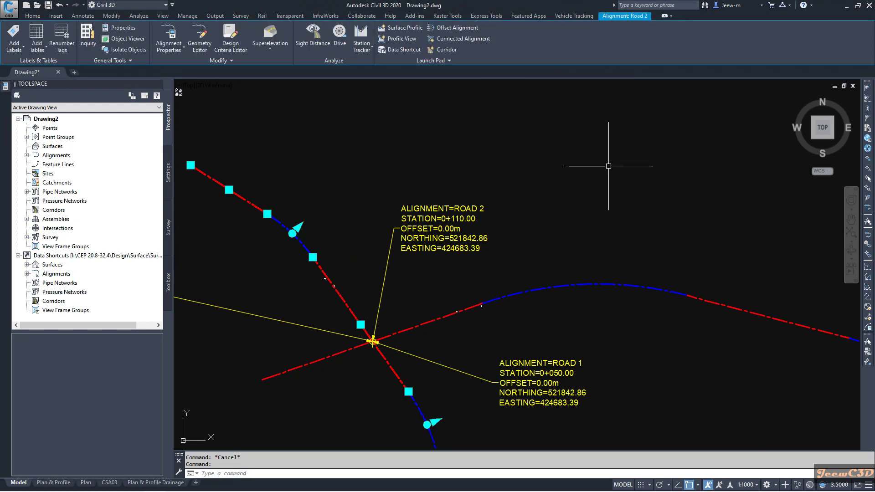
pyautogui.press('Escape')
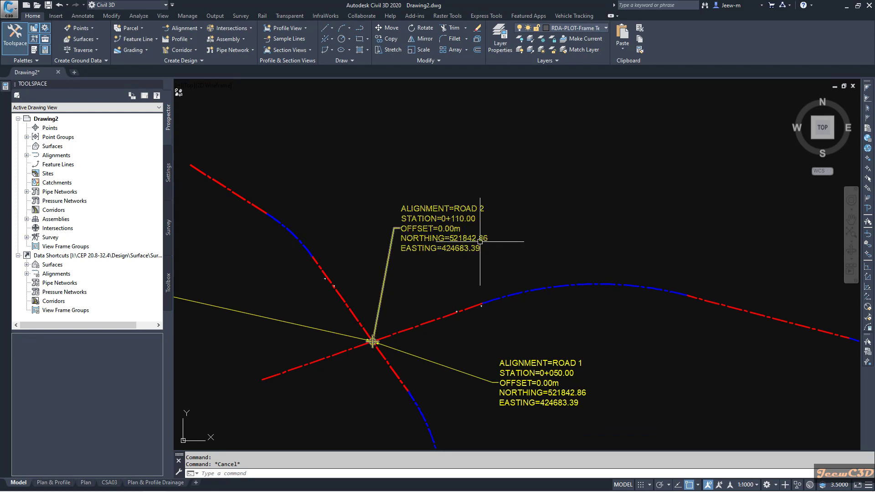
# Step: Pan and zoom around the stacked Road 1/Road 2 label near the intersection
pyautogui.scroll(-2, 477, 239)
pyautogui.moveTo(377, 250); pyautogui.dragTo(447, 242, button='middle')
pyautogui.scroll(4, 405, 280)
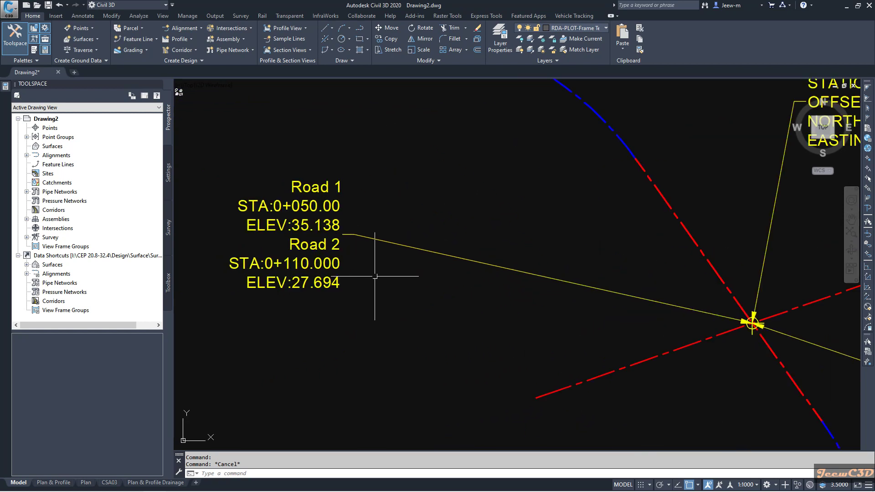
pyautogui.moveTo(331, 191); pyautogui.dragTo(391, 273, button='middle')
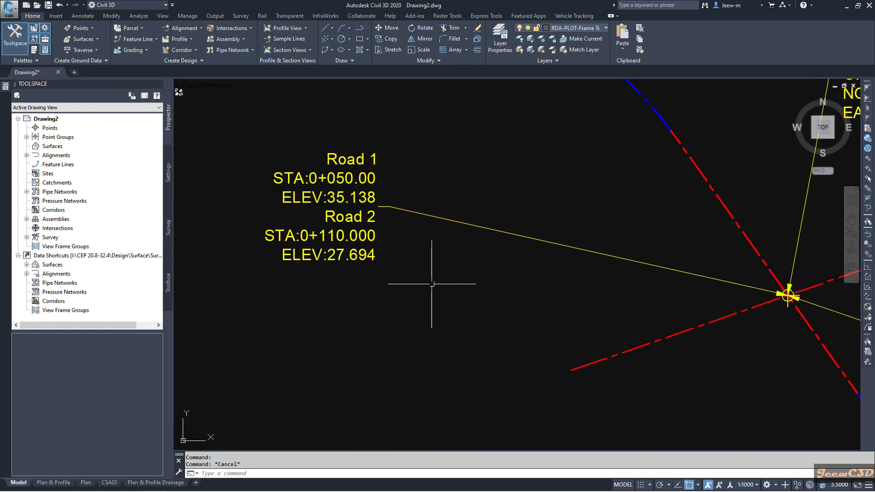
pyautogui.moveTo(446, 293); pyautogui.dragTo(382, 219, button='middle')
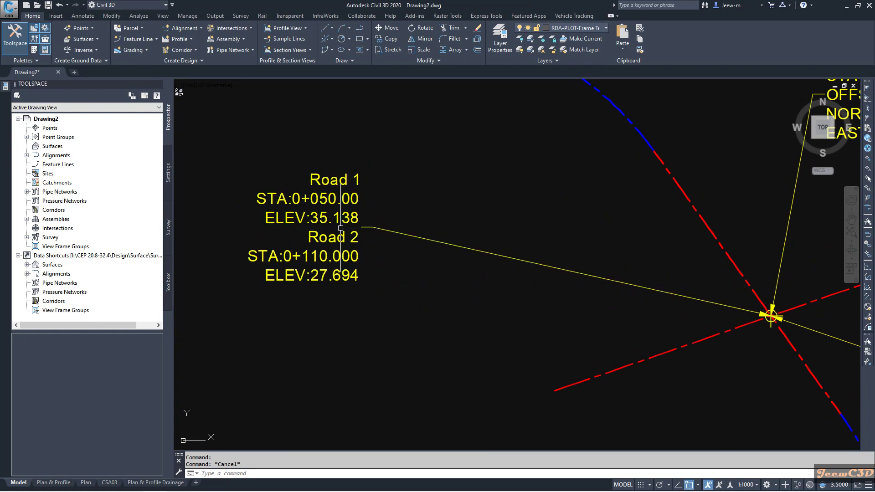
pyautogui.moveTo(341, 228)
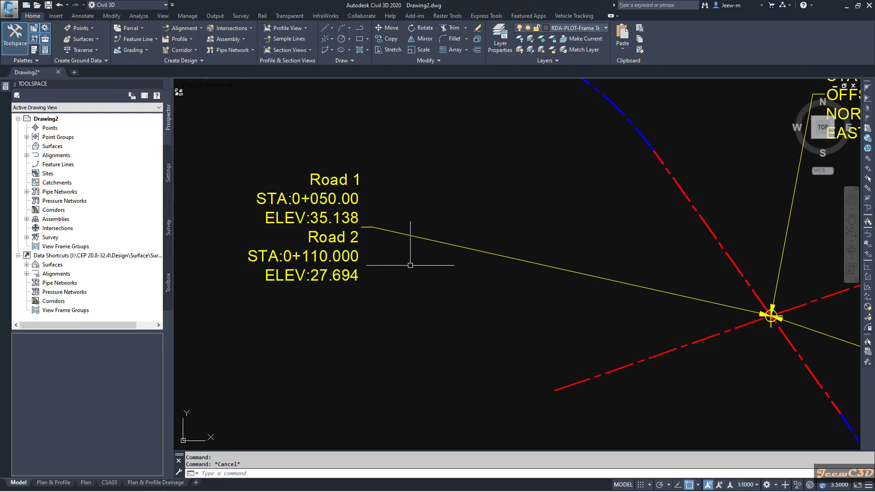
pyautogui.moveTo(387, 257); pyautogui.dragTo(384, 241, button='middle')
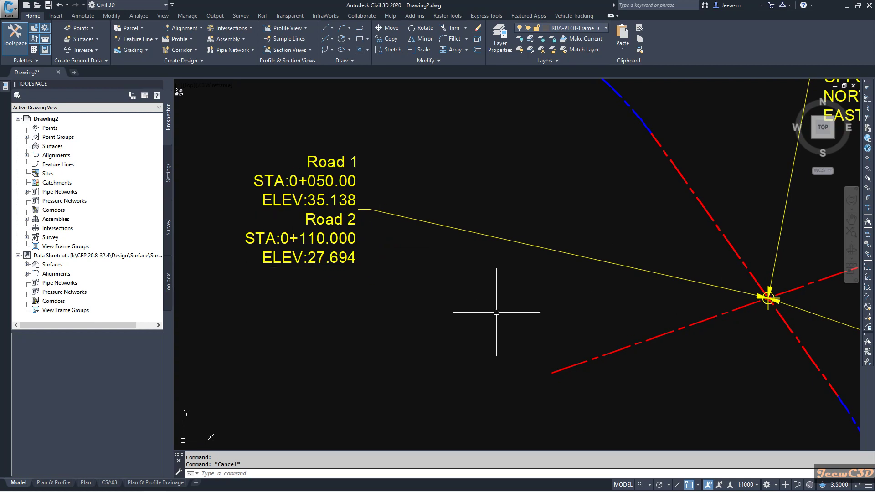
pyautogui.moveTo(475, 299); pyautogui.dragTo(461, 348, button='middle')
pyautogui.scroll(-5, 461, 347)
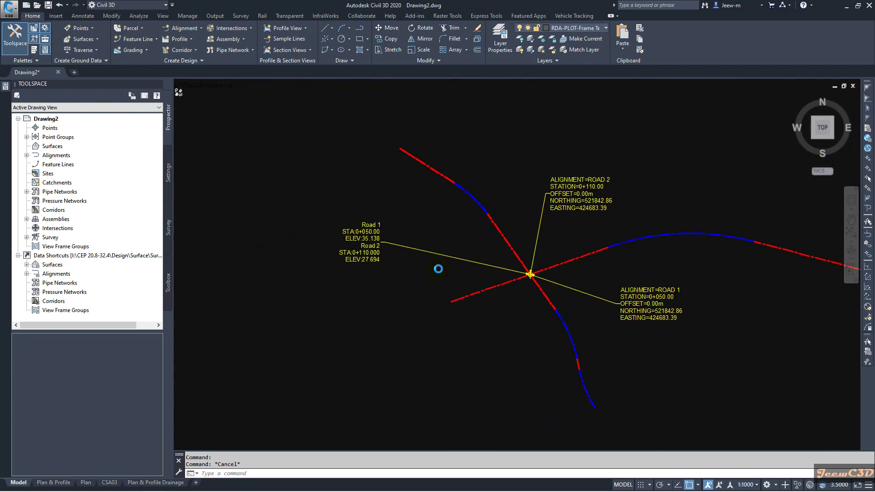
pyautogui.scroll(5, 373, 252)
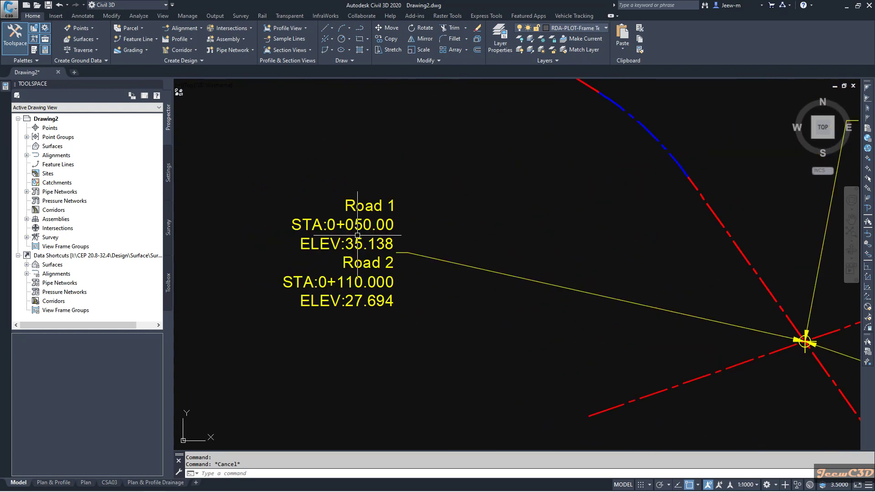
pyautogui.scroll(-7, 375, 247)
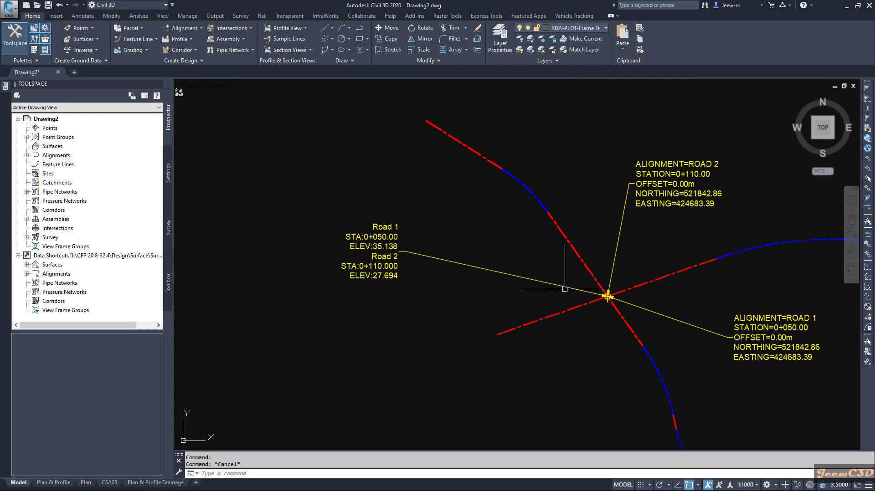
# Step: Inspect Road 2's profile view and its station and elevation band table
pyautogui.moveTo(541, 316)
pyautogui.mouseDown(button='middle')
pyautogui.moveTo(394, 241)
pyautogui.moveTo(296, 173)
pyautogui.mouseUp(button='middle')
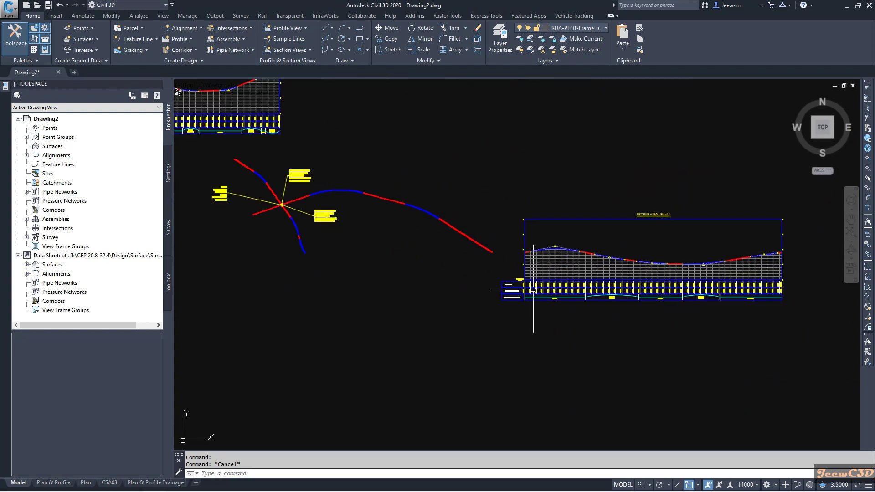
pyautogui.scroll(5, 567, 198)
pyautogui.moveTo(565, 230)
pyautogui.mouseDown(button='middle')
pyautogui.moveTo(553, 221)
pyautogui.moveTo(502, 255)
pyautogui.mouseUp(button='middle')
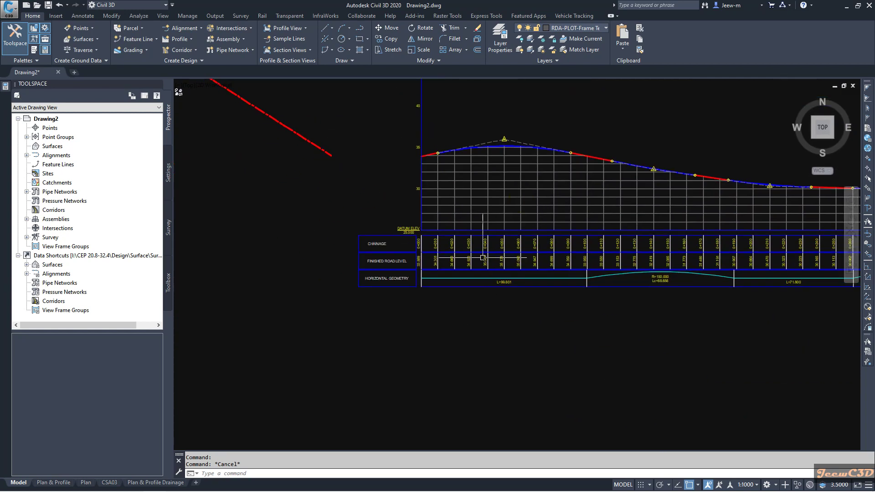
pyautogui.scroll(3, 493, 262)
pyautogui.scroll(2, 529, 255)
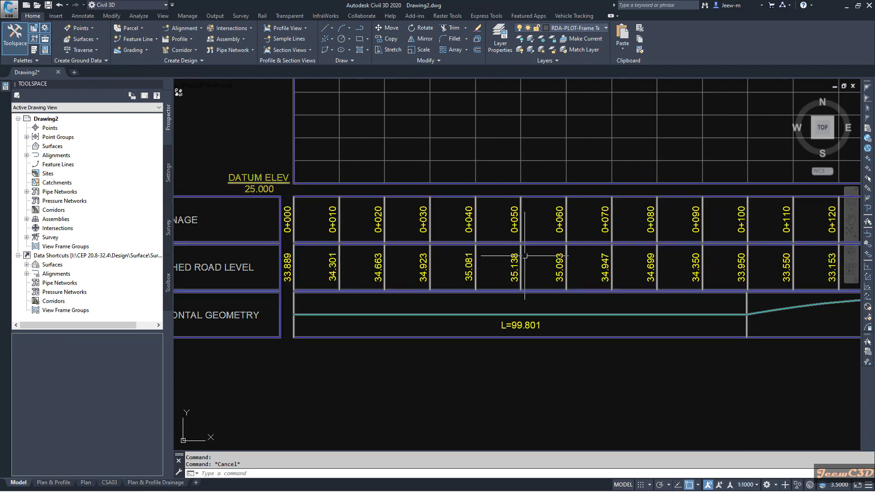
pyautogui.scroll(-8, 537, 263)
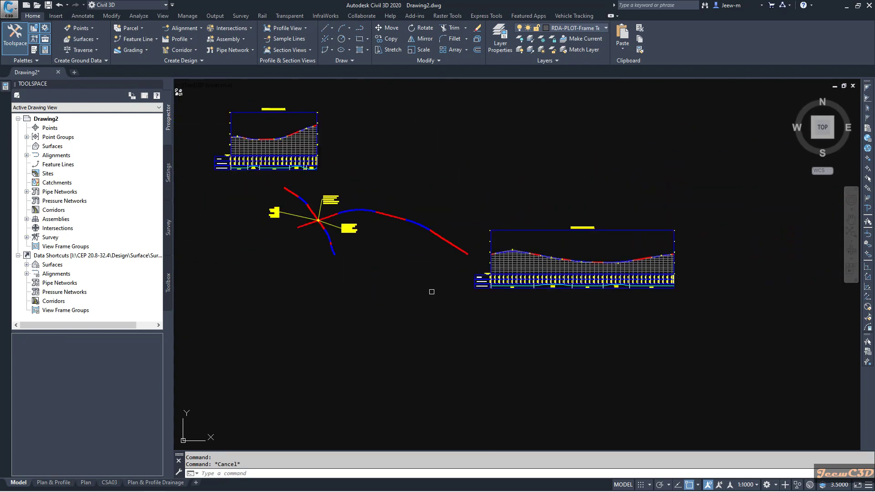
pyautogui.scroll(5, 531, 264)
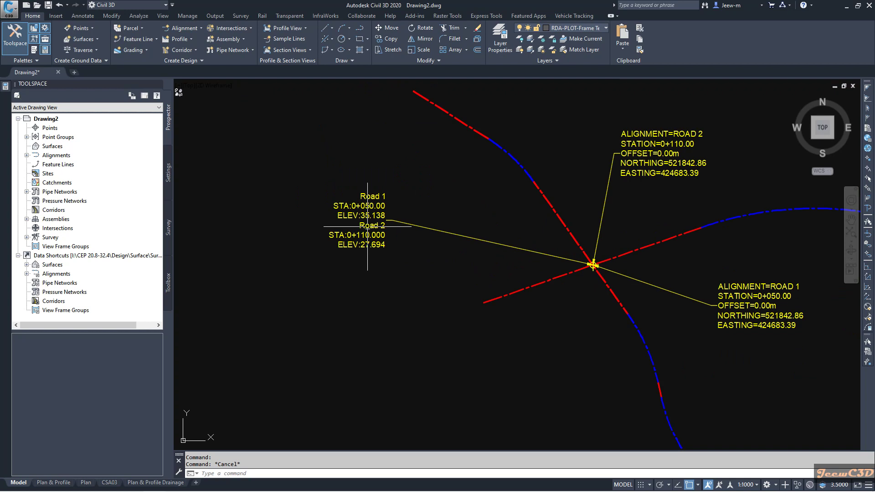
pyautogui.scroll(4, 365, 249)
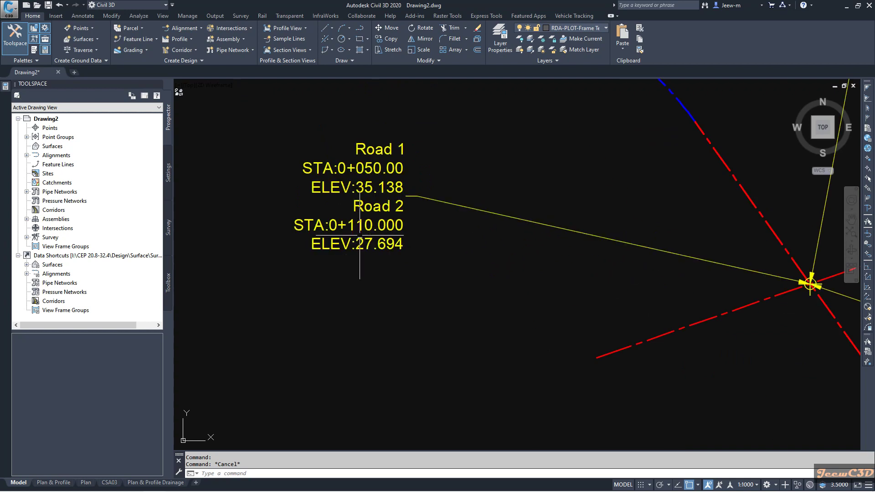
pyautogui.scroll(-3, 409, 256)
pyautogui.moveTo(409, 257); pyautogui.dragTo(414, 332, button='middle')
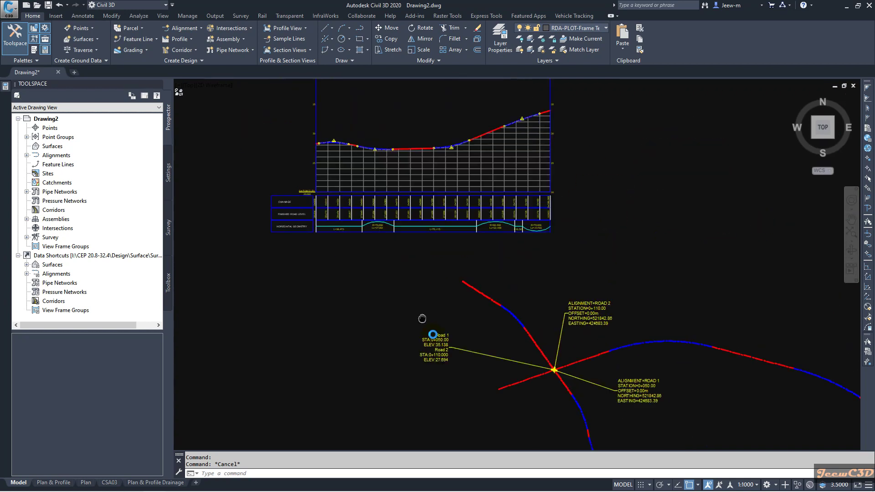
pyautogui.scroll(4, 456, 246)
pyautogui.scroll(2, 456, 246)
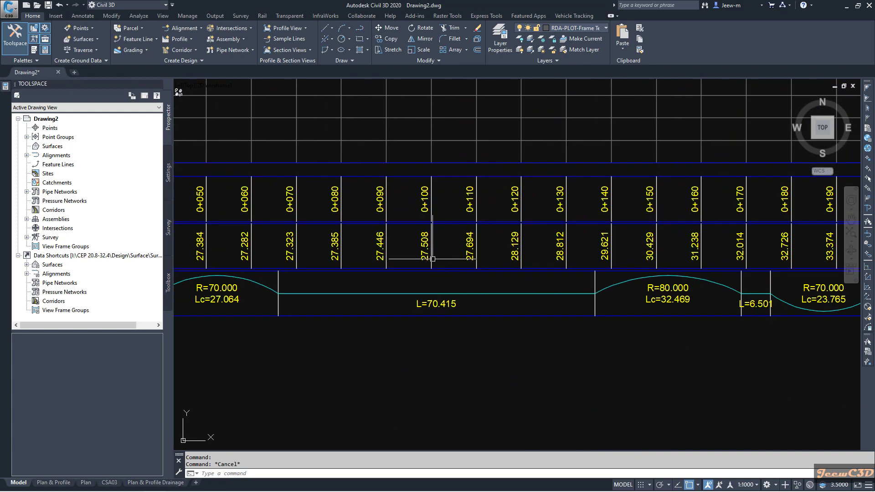
pyautogui.scroll(1, 445, 255)
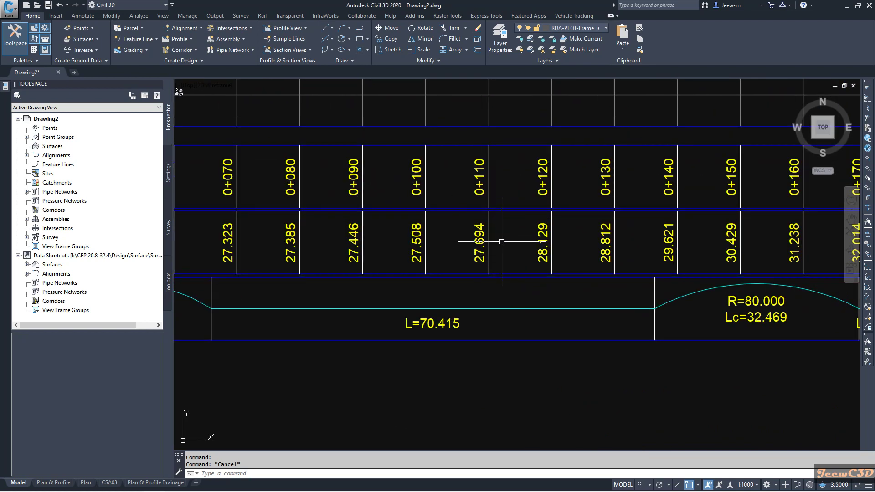
pyautogui.scroll(-8, 501, 248)
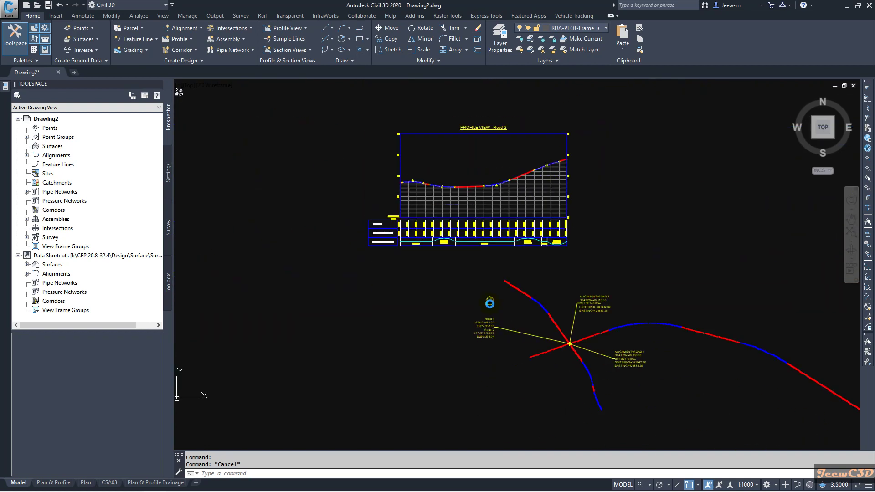
pyautogui.scroll(5, 481, 335)
# Step: Recentre the plan on the crossing to read Road 2's station-offset tooltips, cancelling the command
pyautogui.moveTo(481, 335); pyautogui.dragTo(470, 343, button='middle')
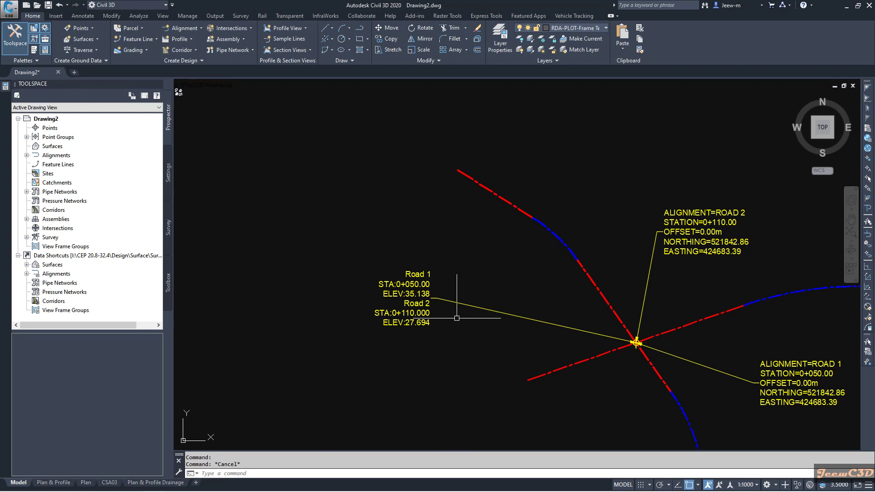
pyautogui.moveTo(467, 334); pyautogui.dragTo(447, 327, button='middle')
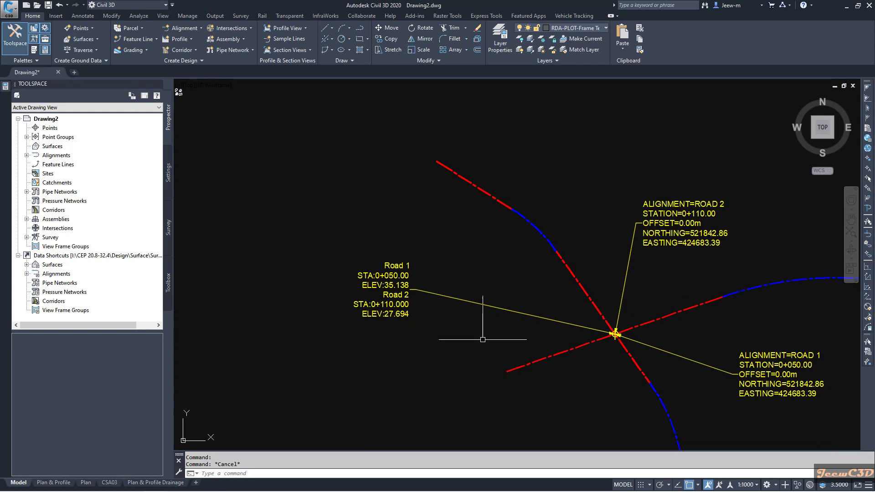
pyautogui.moveTo(496, 339)
pyautogui.moveTo(437, 337)
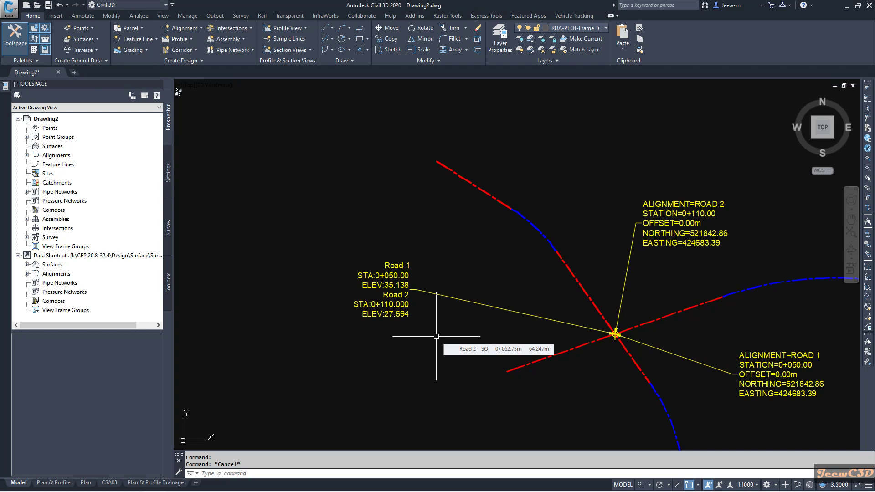
pyautogui.moveTo(448, 340); pyautogui.dragTo(421, 338, button='middle')
pyautogui.moveTo(421, 339)
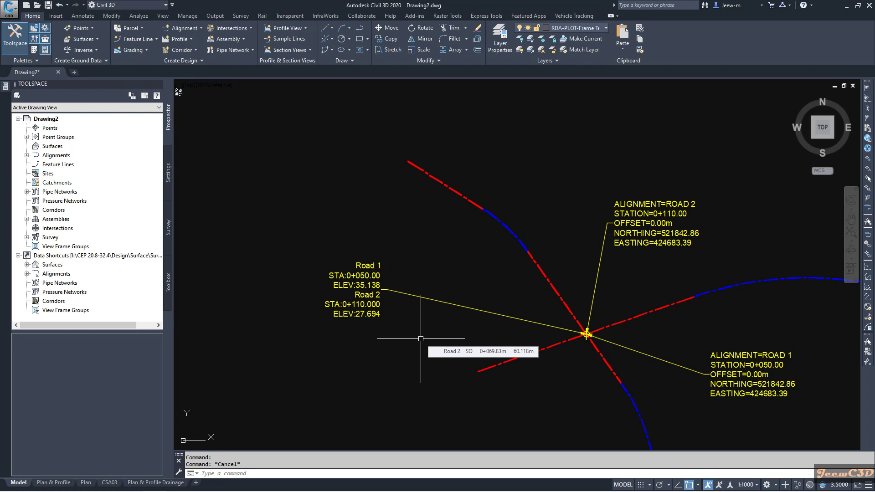
pyautogui.press('Escape')
pyautogui.scroll(-2, 355, 273)
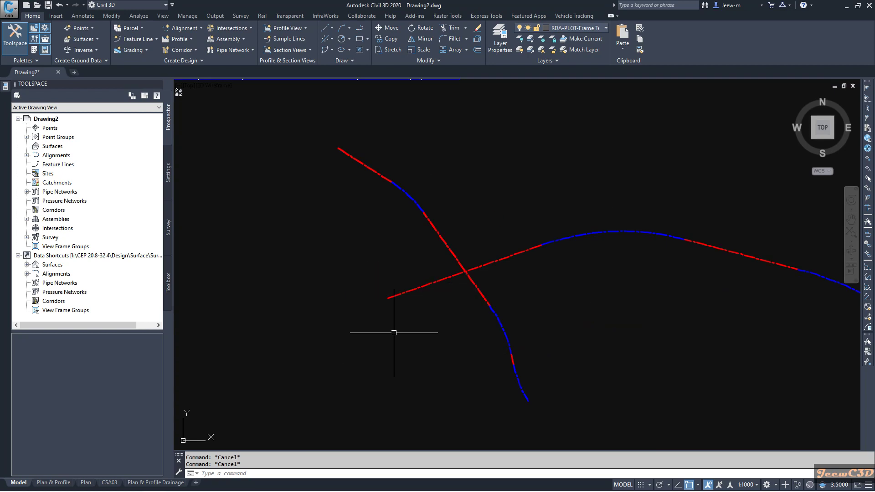
# Step: Select the Road 1 alignment and start Add Alignment Labels for Station Offset - Fixed Point labels
pyautogui.click(412, 289)
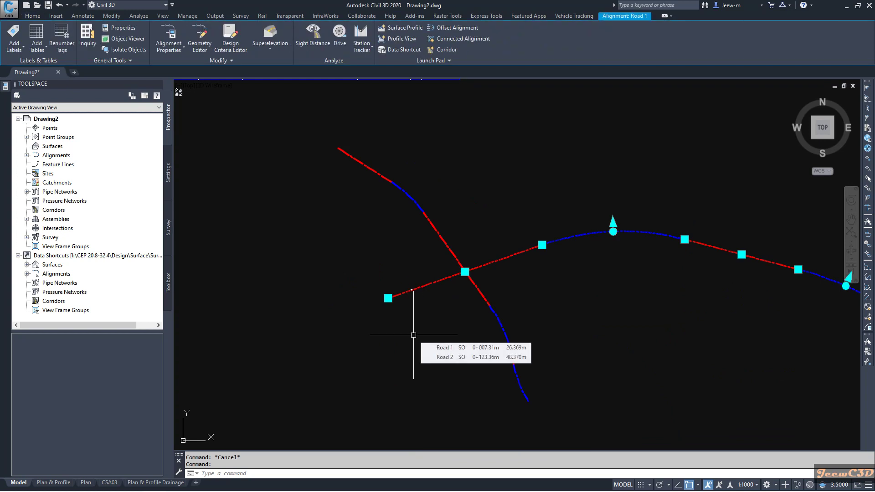
pyautogui.click(15, 49)
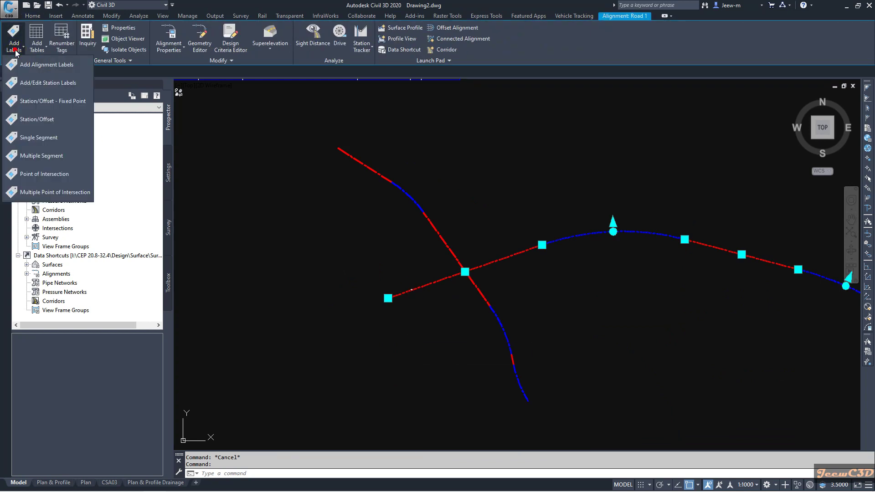
pyautogui.click(46, 66)
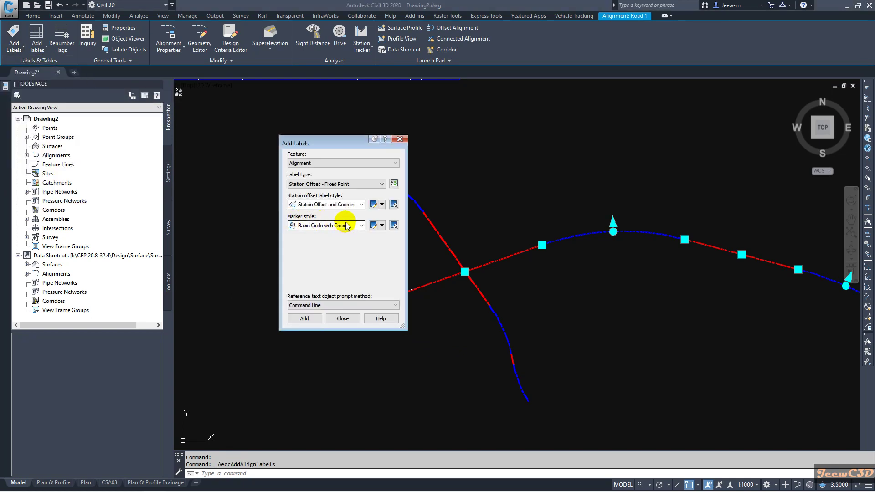
pyautogui.moveTo(326, 140); pyautogui.dragTo(255, 135)
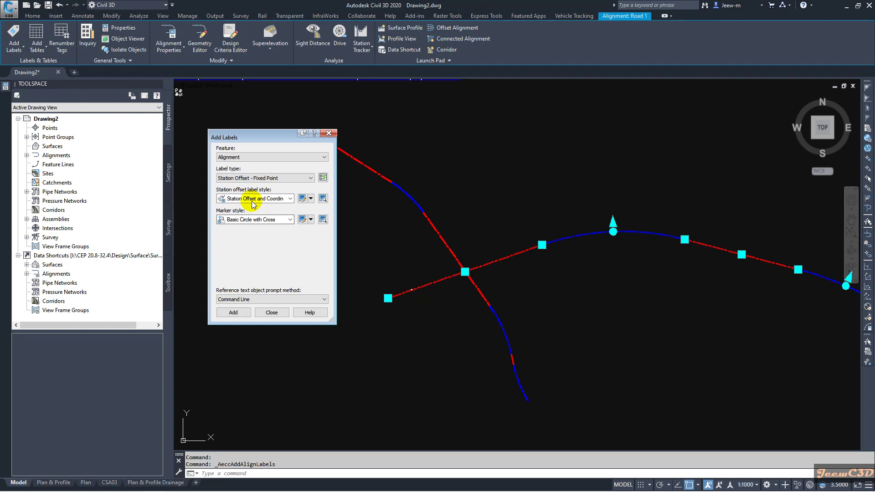
# Step: Copy the station offset label style as 'Crossing elevations on plan' and clear its description
pyautogui.click(311, 199)
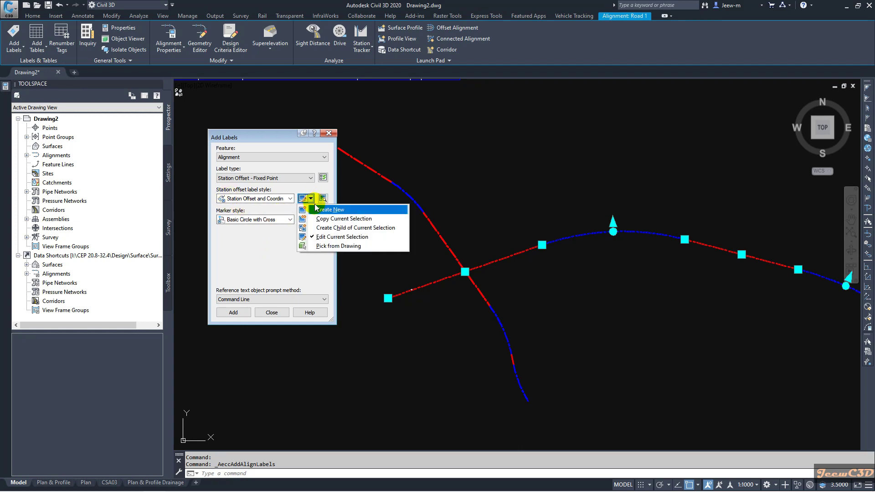
pyautogui.click(334, 219)
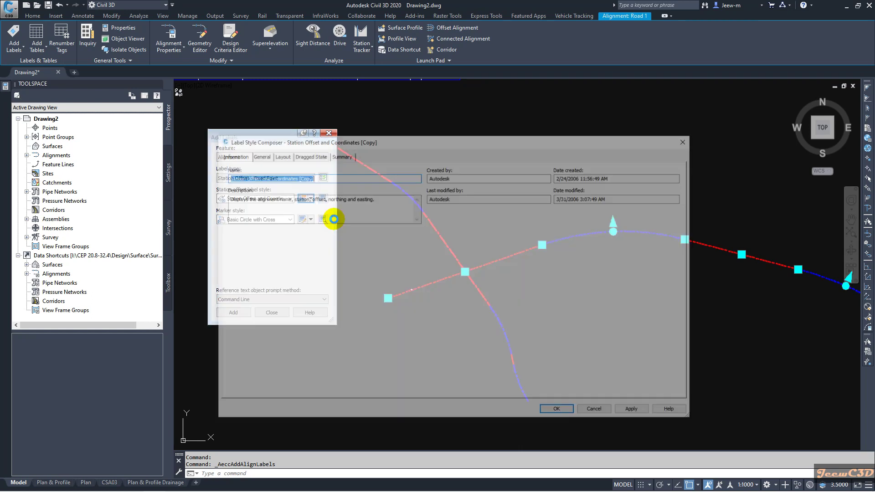
pyautogui.tripleClick(329, 178)
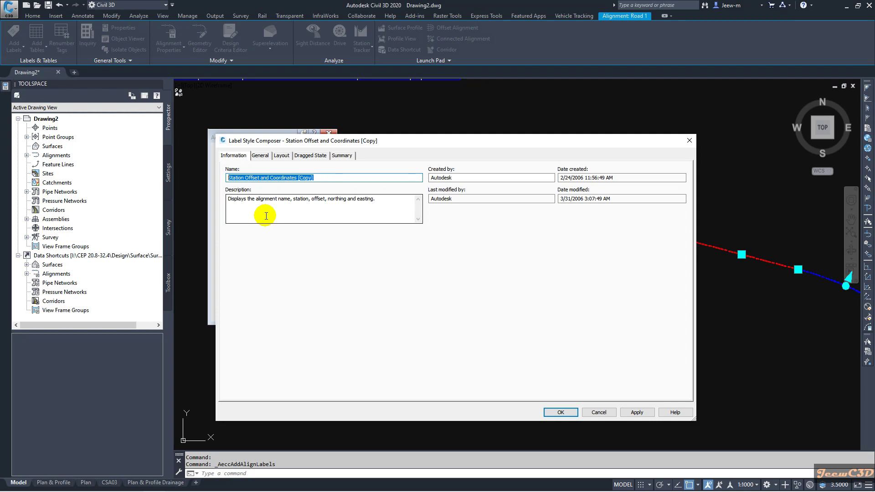
pyautogui.write('Cr')
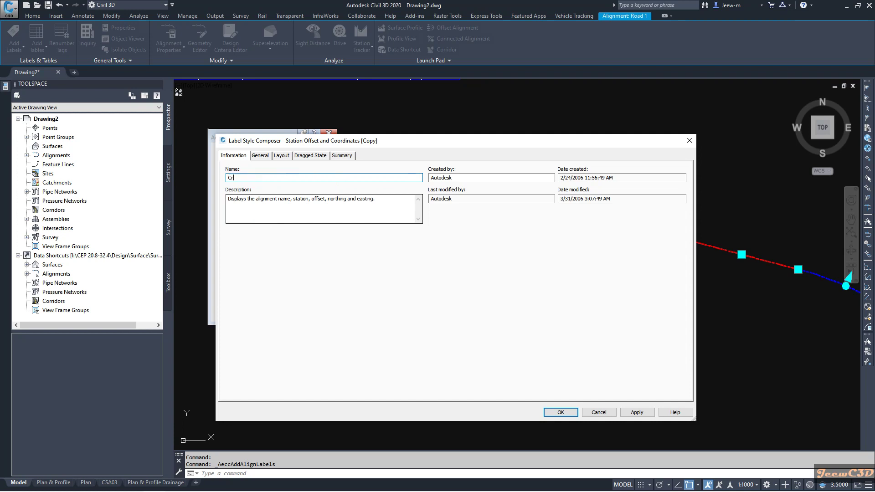
pyautogui.write('ossing elevations on plan')
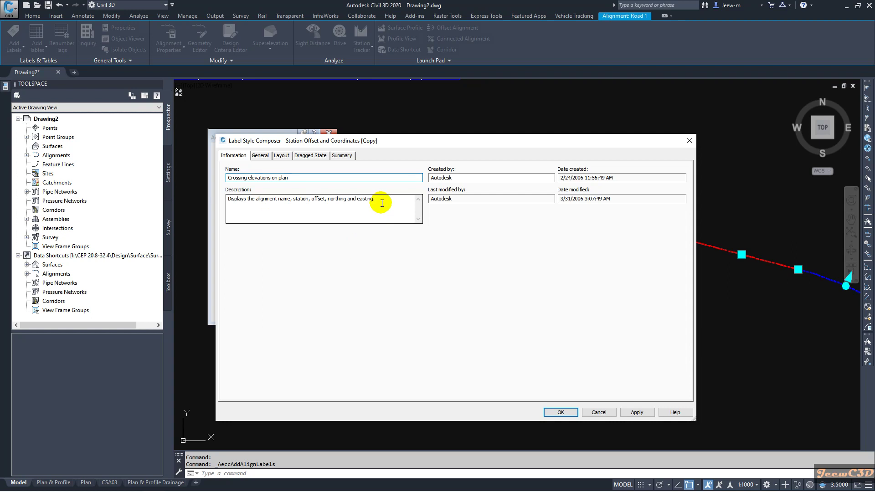
pyautogui.tripleClick(382, 201)
pyautogui.press('Delete')
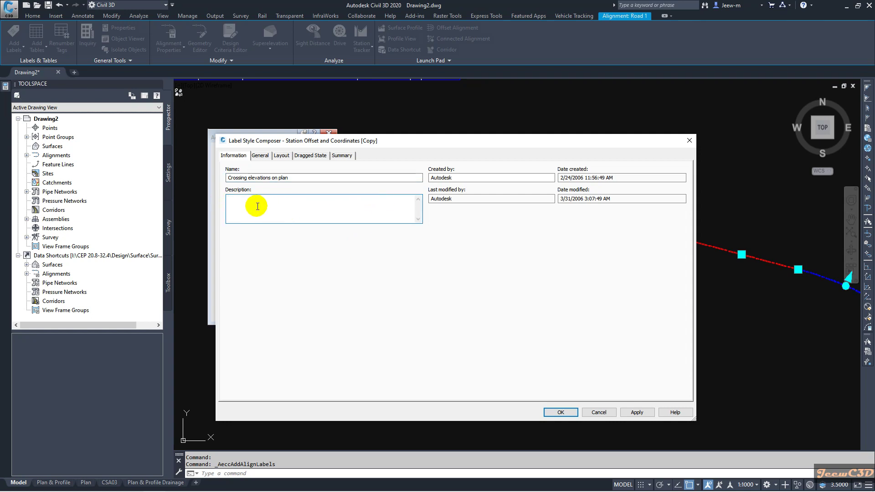
# Step: Delete the Station Offset text component from the style layout, leaving only the Marker
pyautogui.click(281, 156)
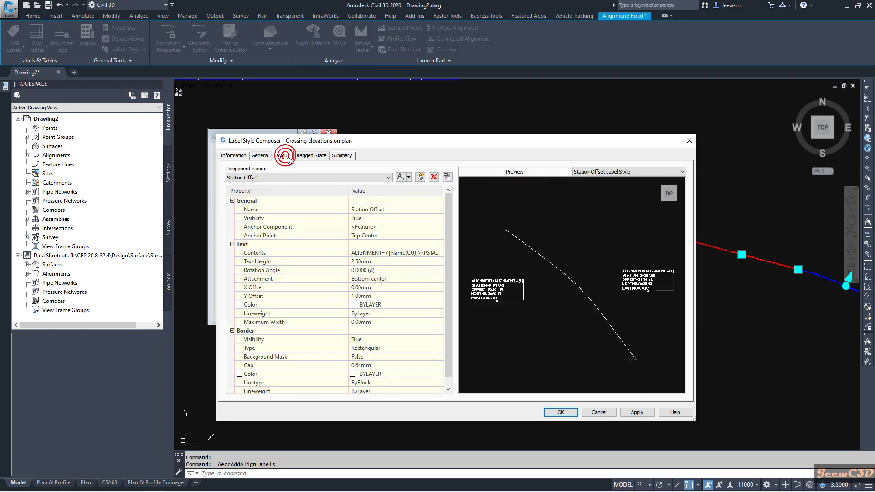
pyautogui.click(433, 176)
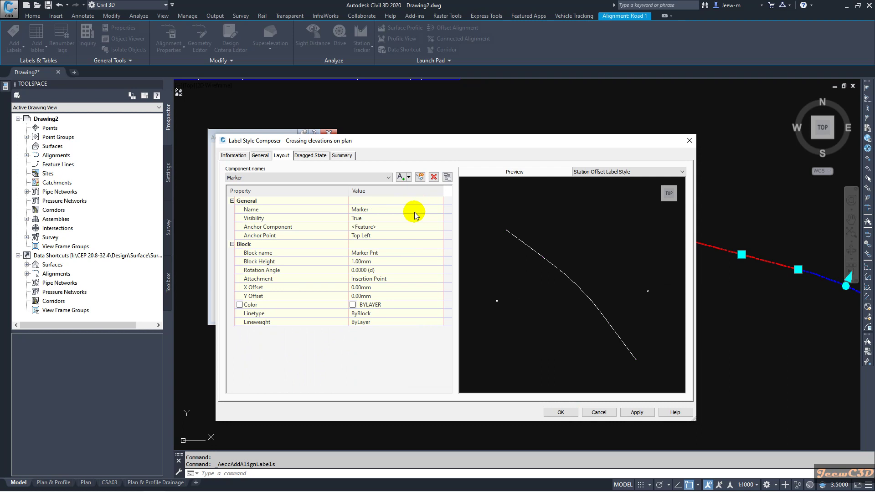
pyautogui.click(409, 178)
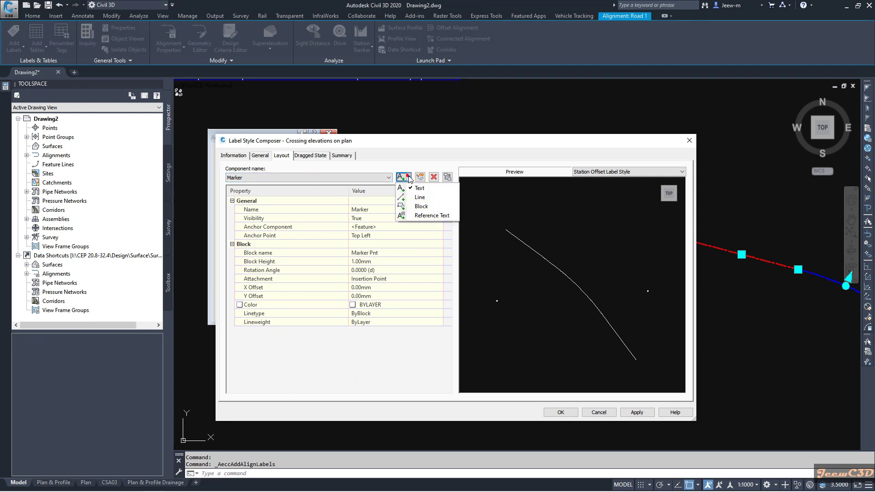
# Step: Add a Profile reference text component and name it 'Road 1 details'
pyautogui.click(432, 216)
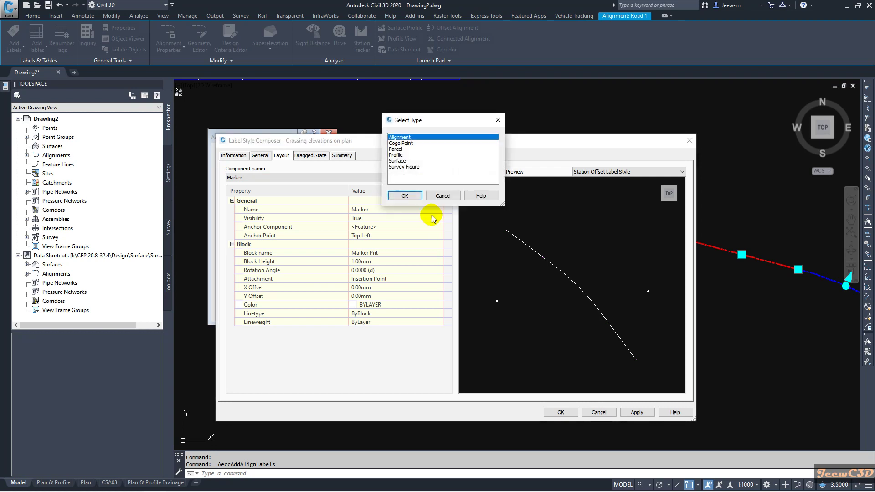
pyautogui.click(398, 158)
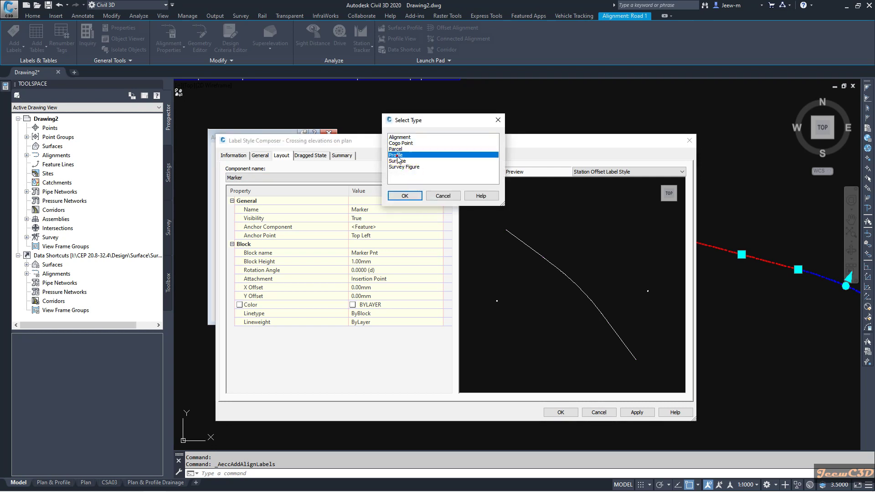
pyautogui.click(405, 196)
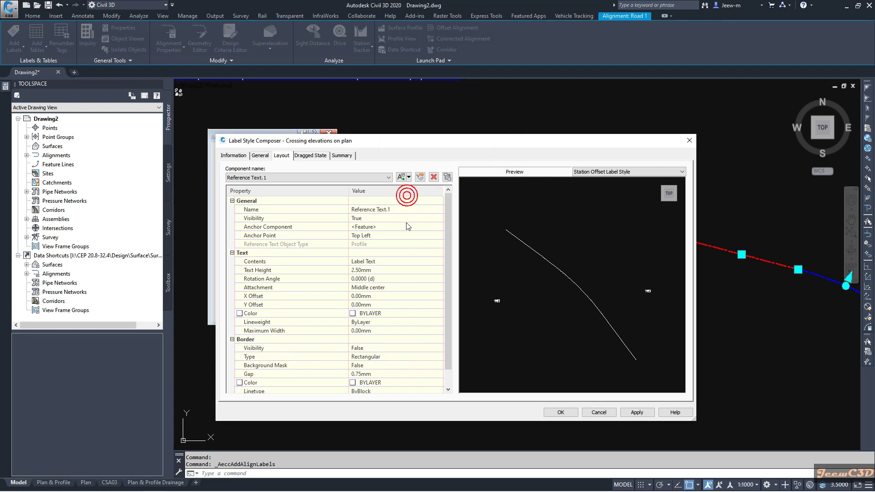
pyautogui.click(380, 213)
pyautogui.click(380, 212)
pyautogui.write('Road 1 de')
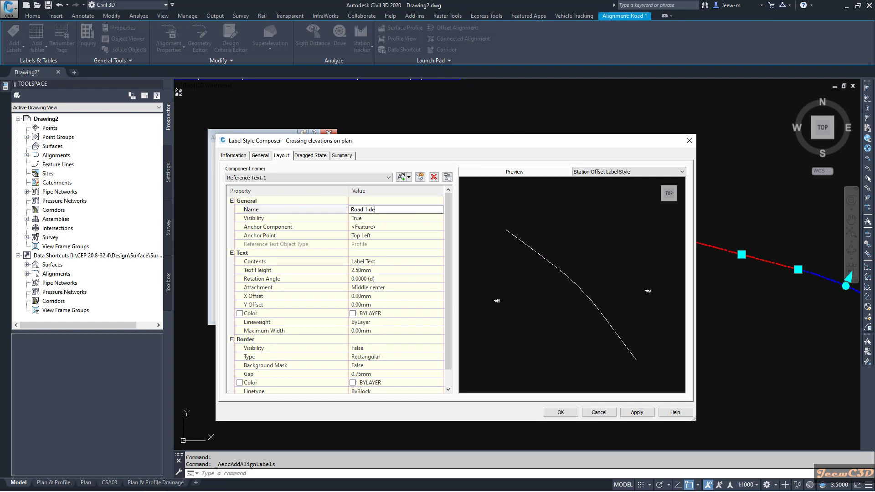
pyautogui.write('tails')
pyautogui.click(368, 263)
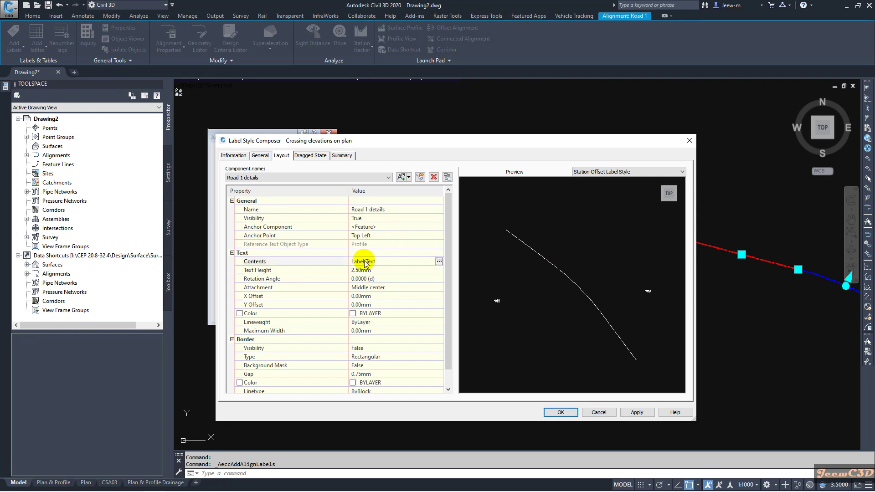
# Step: Replace the Road 1 details placeholder text with the Alignment Name field
pyautogui.click(440, 261)
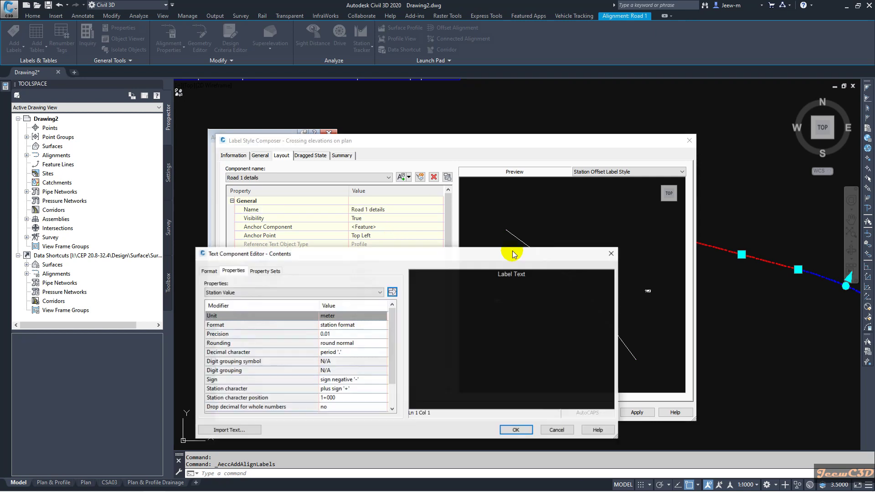
pyautogui.click(474, 276)
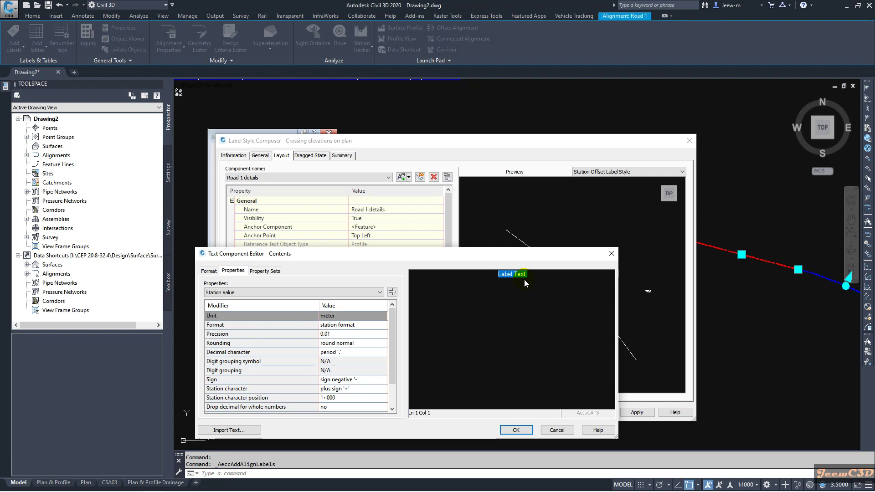
pyautogui.click(323, 293)
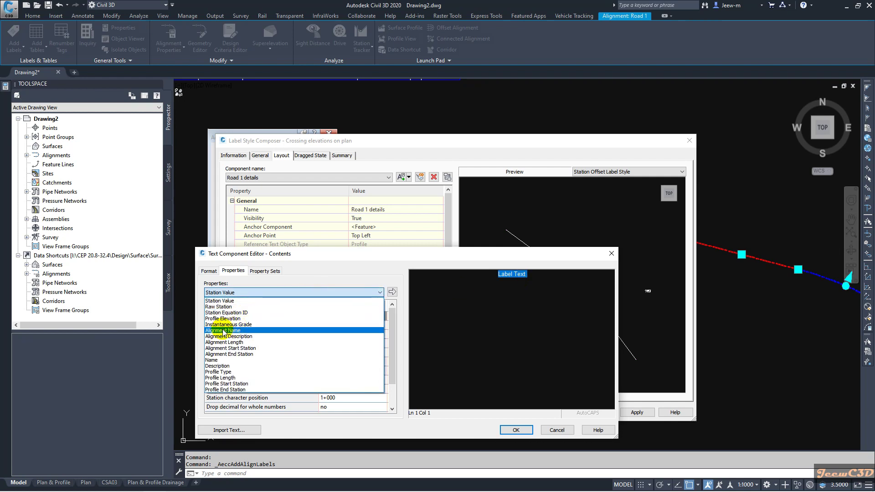
pyautogui.click(232, 331)
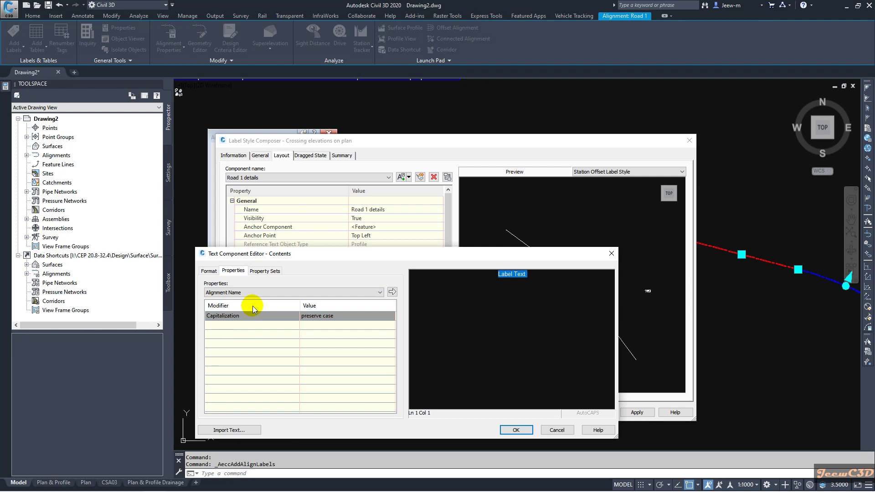
pyautogui.click(392, 293)
pyautogui.click(488, 277)
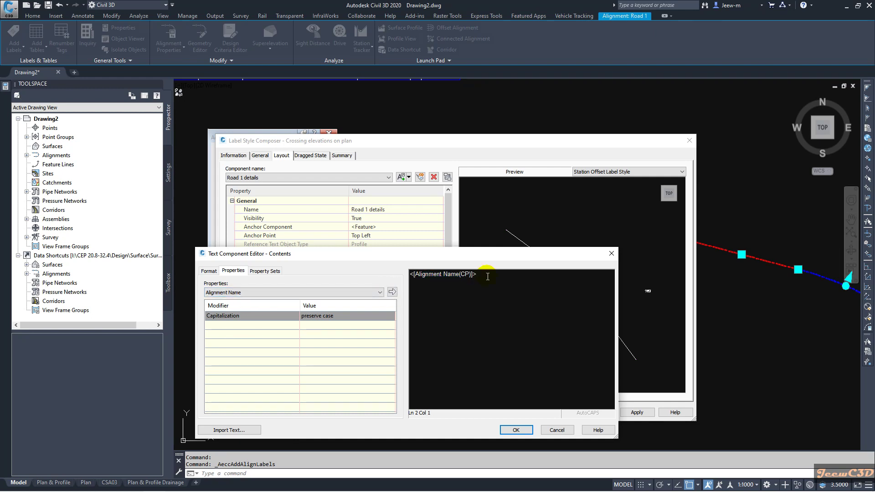
# Step: Add a second line 'STA:' followed by the Station Value at 0.001 precision
pyautogui.click(331, 293)
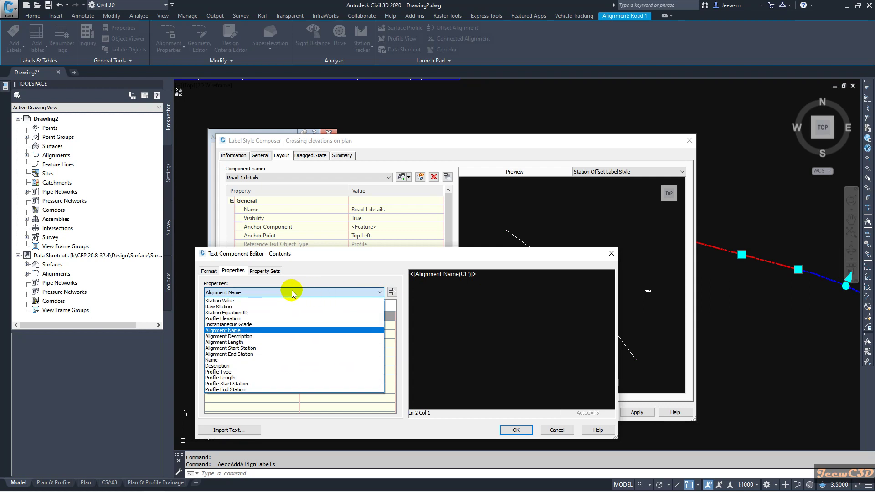
pyautogui.click(225, 301)
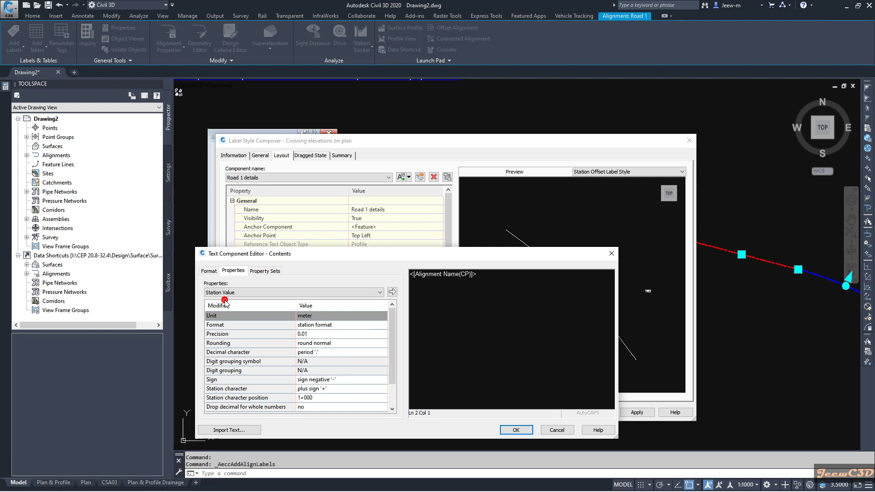
pyautogui.click(309, 335)
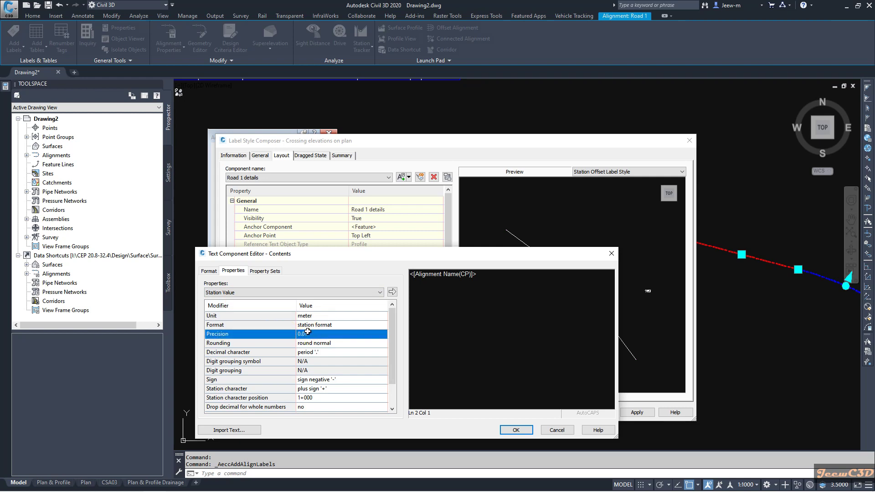
pyautogui.click(309, 335)
pyautogui.click(307, 363)
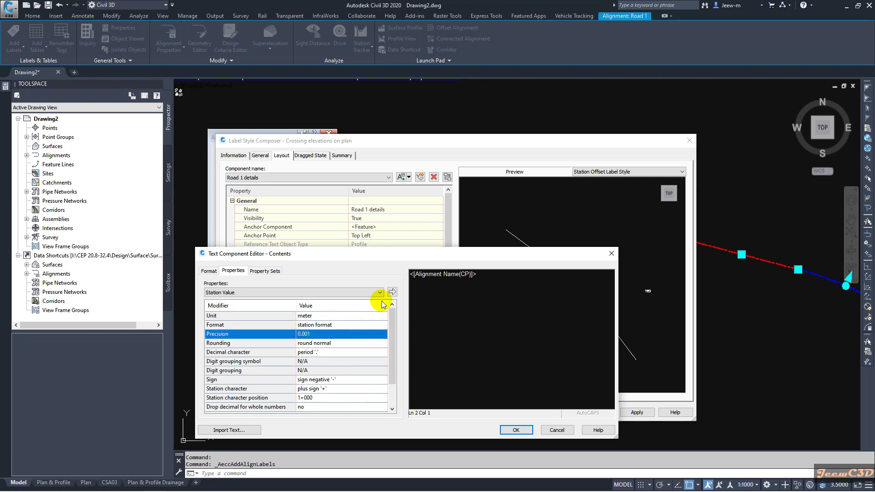
pyautogui.click(392, 291)
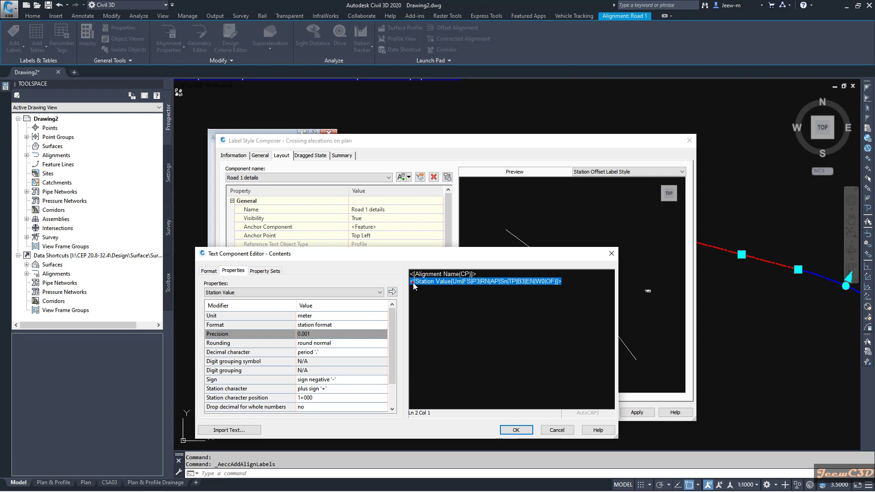
pyautogui.click(411, 282)
pyautogui.write('STA')
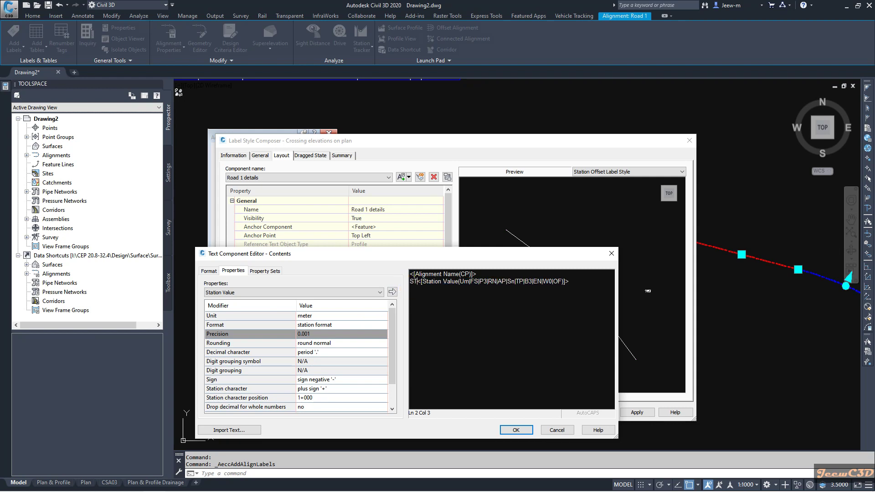
pyautogui.write(':')
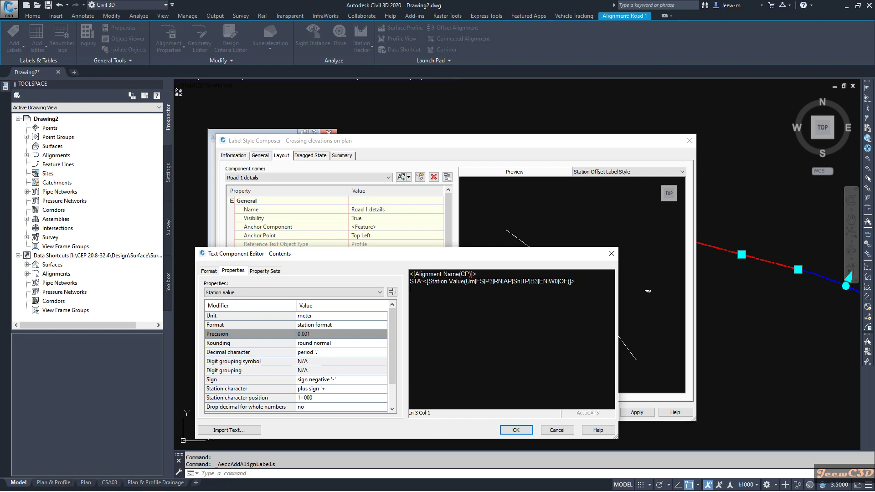
pyautogui.click(378, 292)
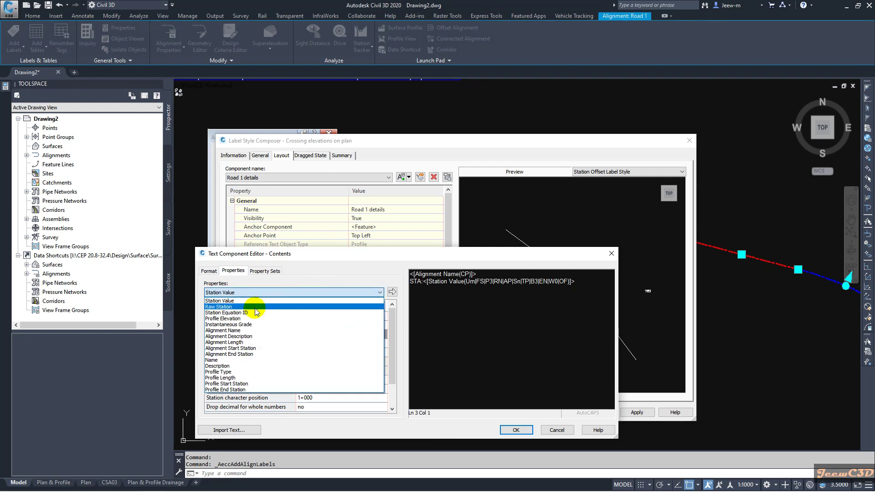
# Step: Add a third line 'ELEV:' with the Profile Elevation field and confirm the text
pyautogui.click(231, 318)
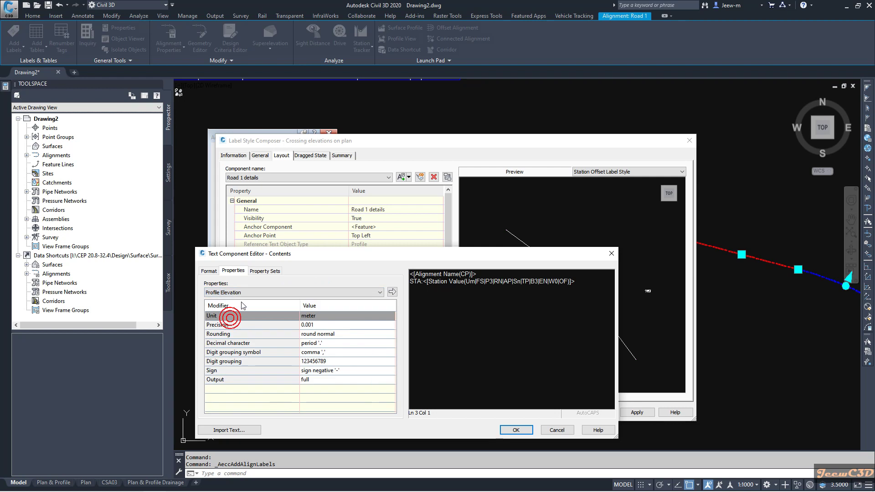
pyautogui.click(392, 292)
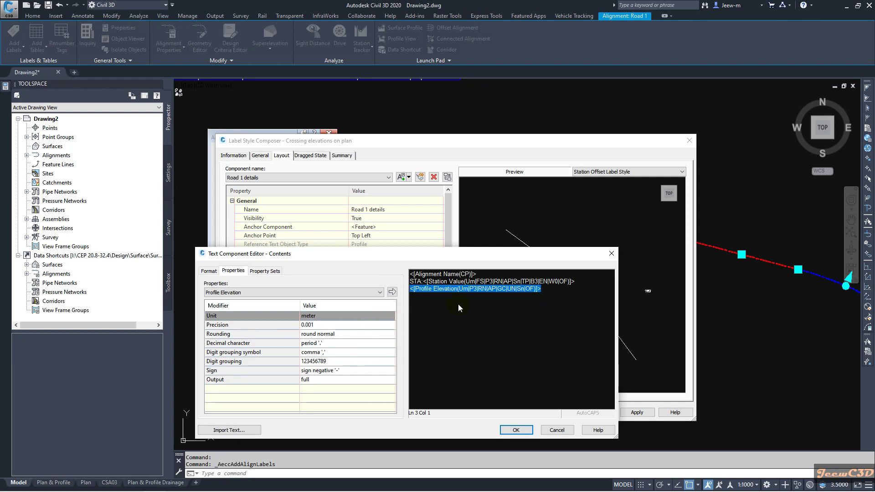
pyautogui.click(411, 289)
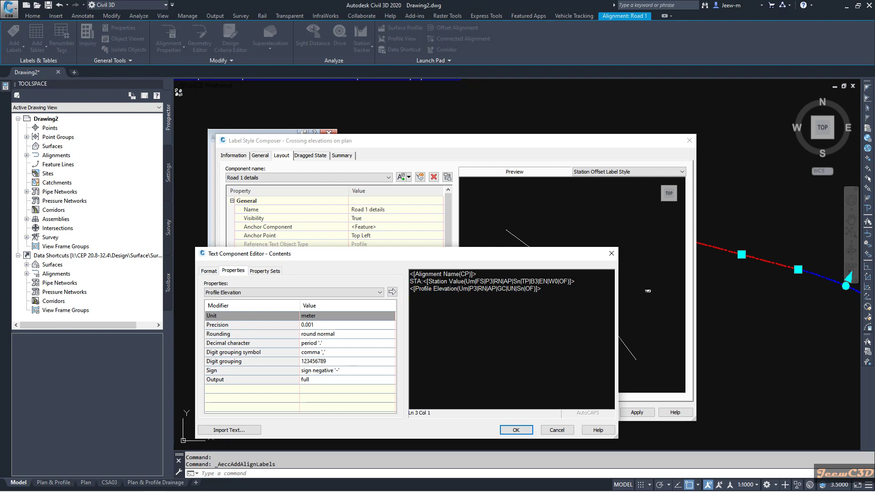
pyautogui.write('ELEV:')
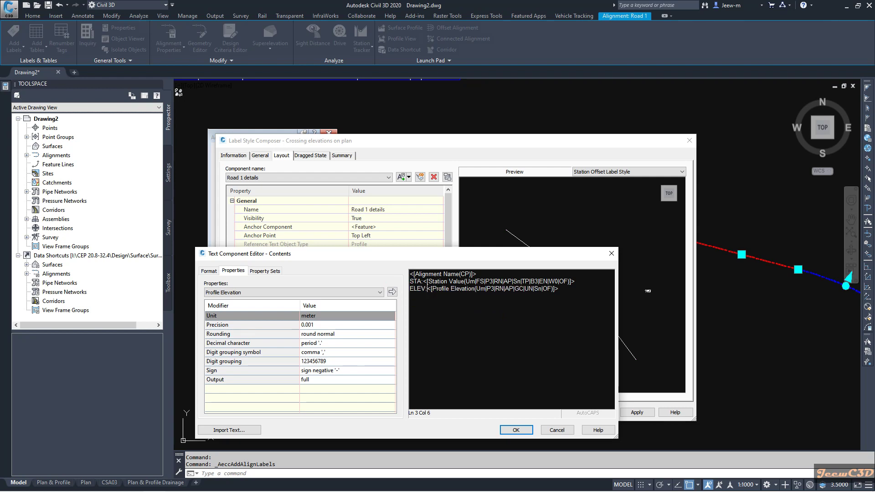
pyautogui.click(516, 430)
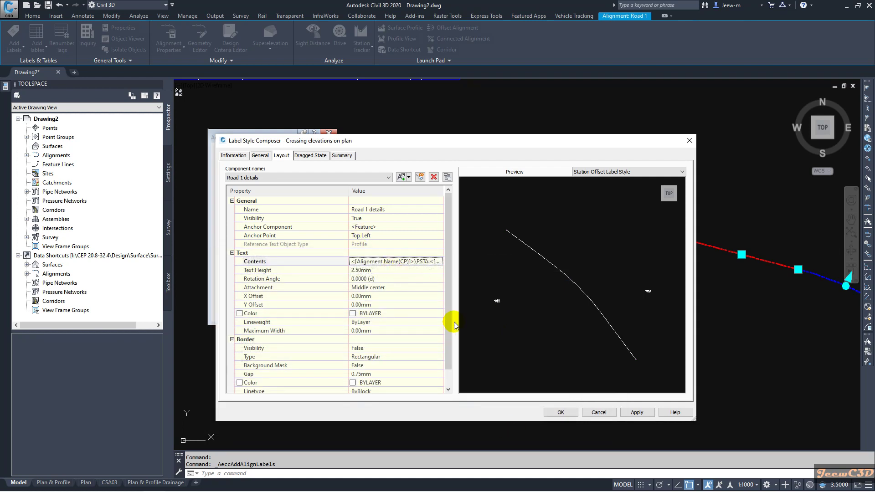
# Step: Save the Crossing elevations on plan style, start adding the label, and zoom to the intersection
pyautogui.click(559, 412)
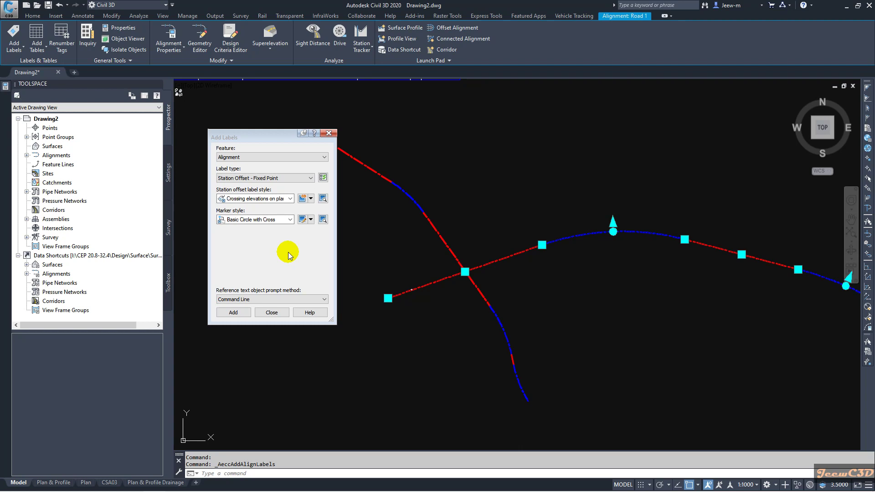
pyautogui.click(233, 313)
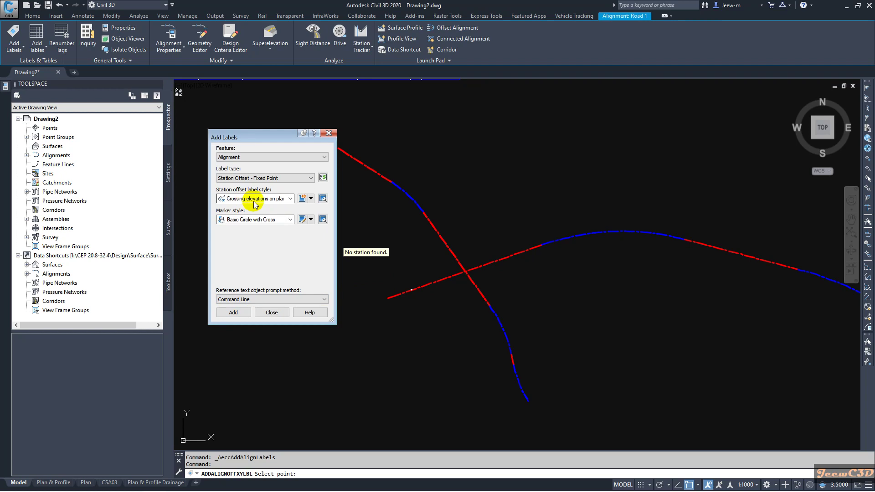
pyautogui.scroll(3, 466, 269)
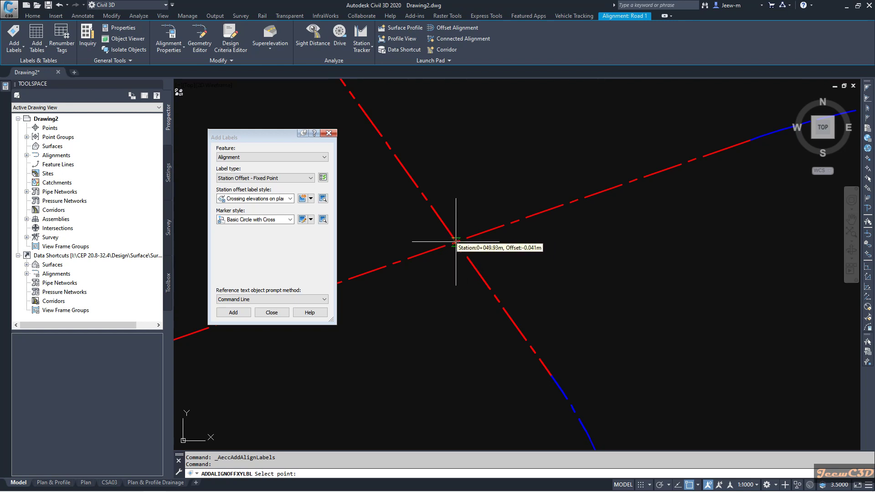
pyautogui.moveTo(458, 270)
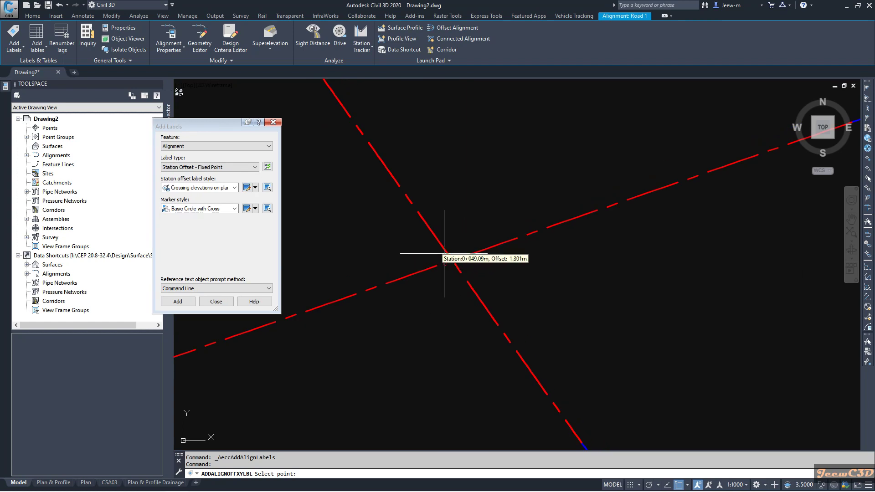
pyautogui.scroll(2, 444, 253)
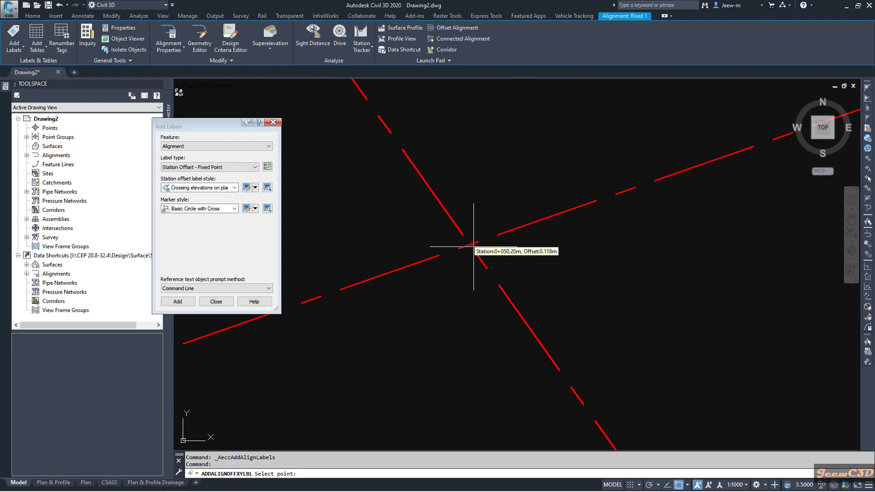
pyautogui.scroll(-2, 498, 273)
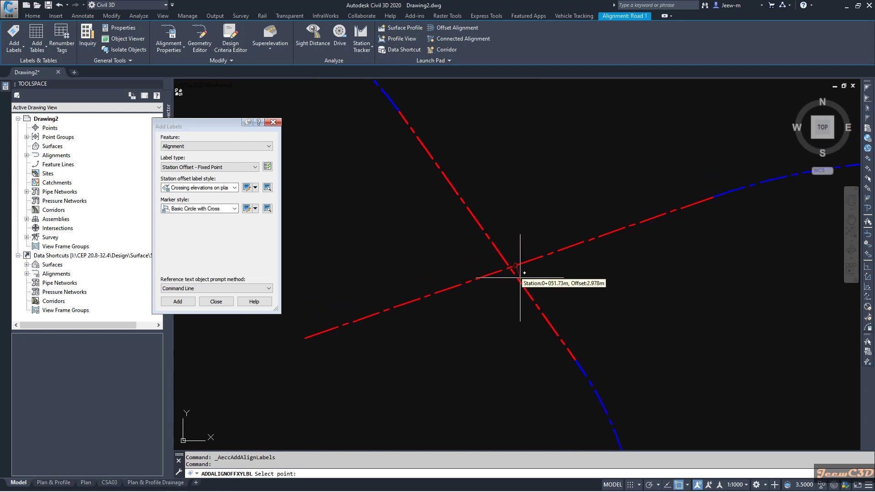
pyautogui.scroll(-3, 520, 278)
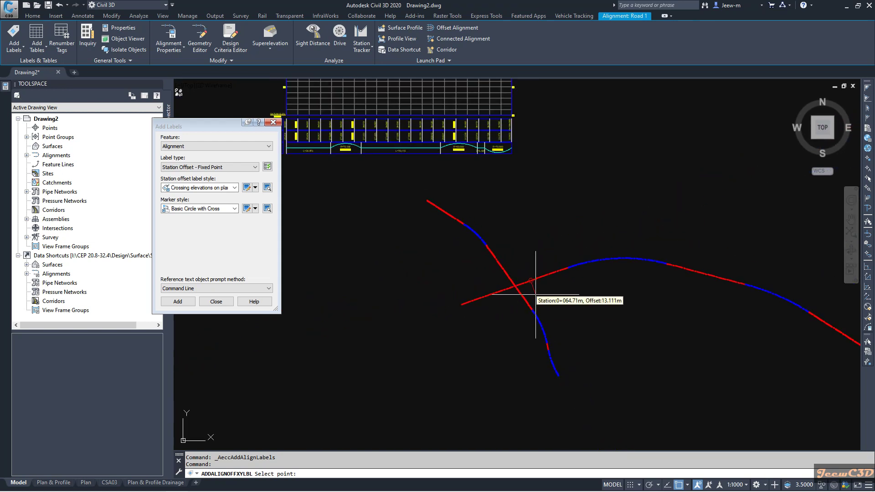
pyautogui.scroll(-1, 536, 294)
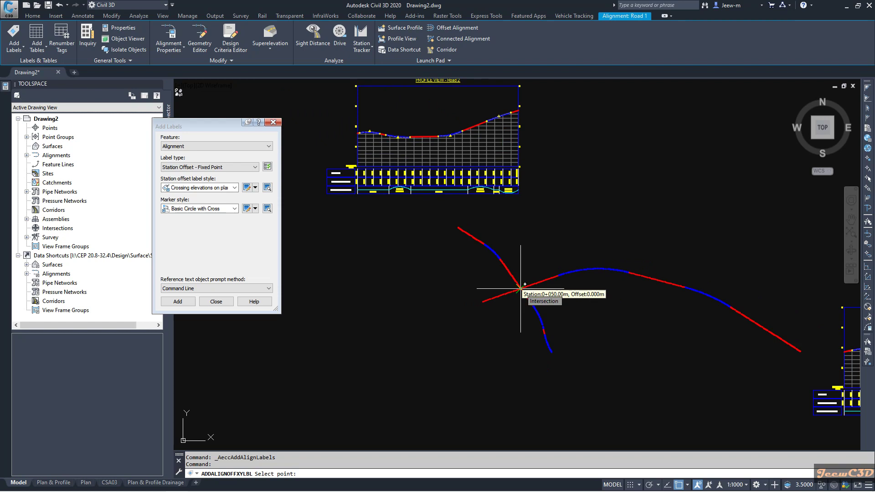
pyautogui.scroll(6, 520, 288)
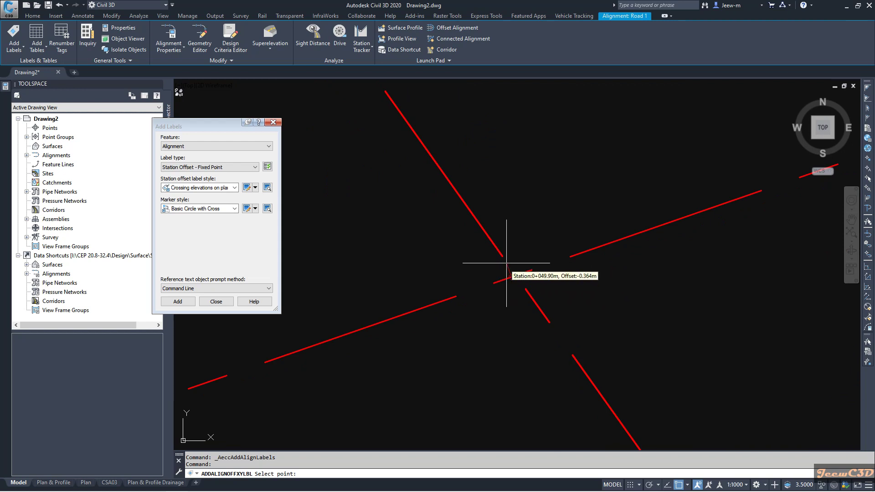
pyautogui.scroll(-4, 512, 269)
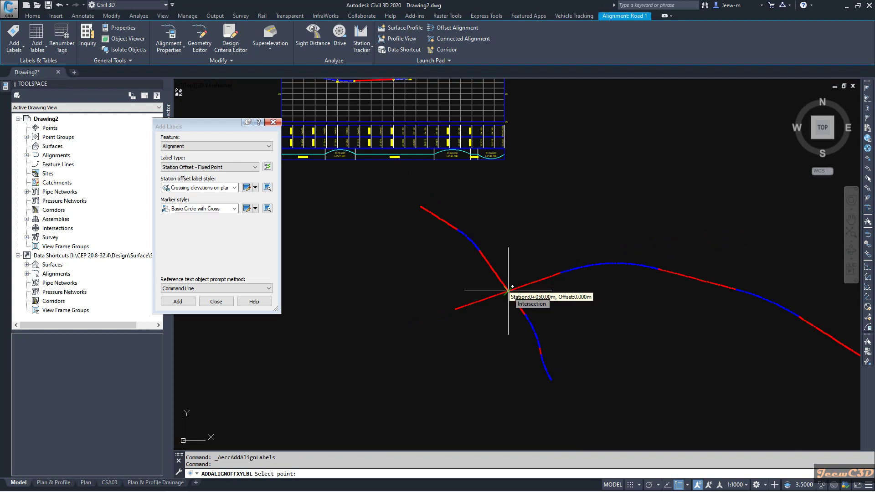
# Step: Place the label at the Road 1/Road 2 intersection using the Road 1 FG profile
pyautogui.click(509, 290)
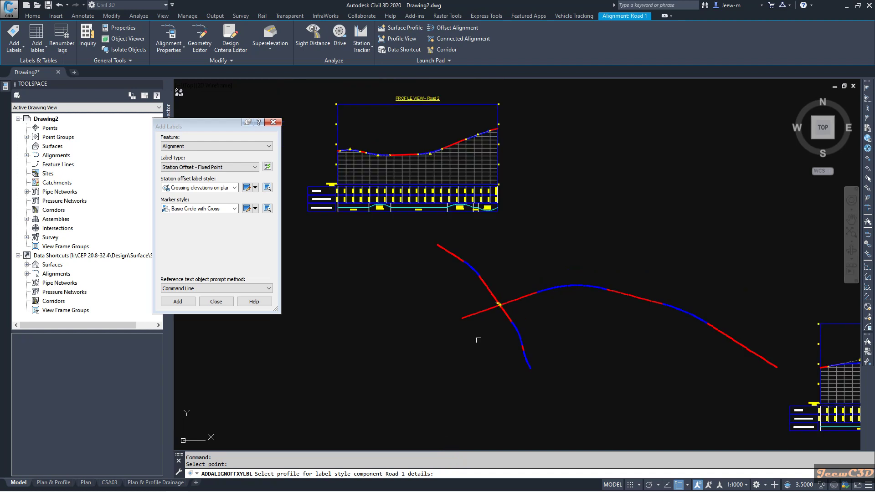
pyautogui.scroll(-3, 501, 319)
pyautogui.scroll(5, 595, 380)
pyautogui.moveTo(595, 380); pyautogui.dragTo(705, 296, button='middle')
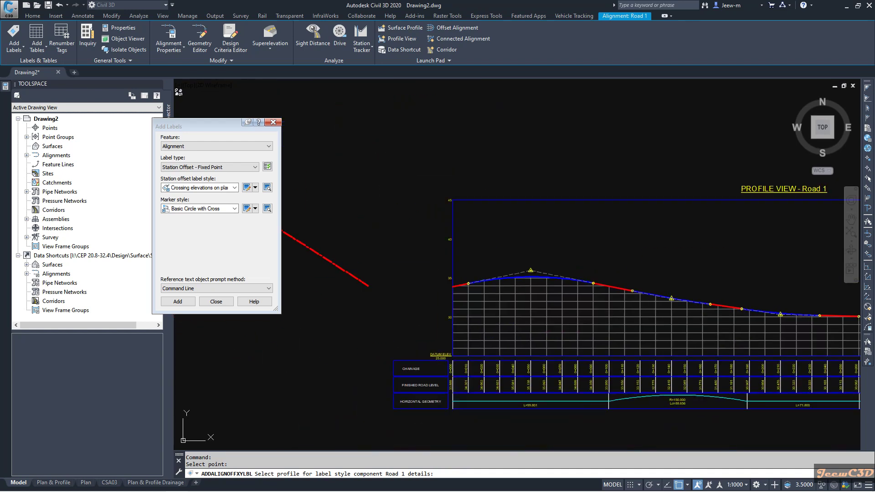
pyautogui.scroll(-5, 543, 284)
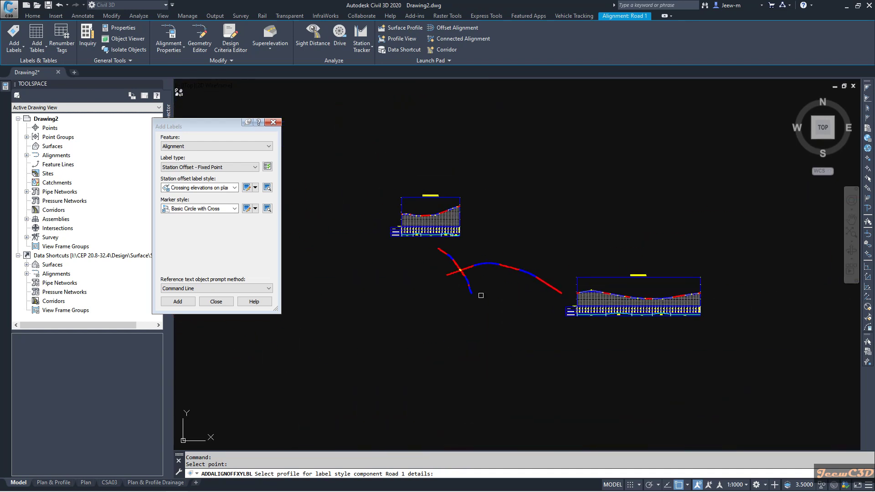
pyautogui.press('Return')
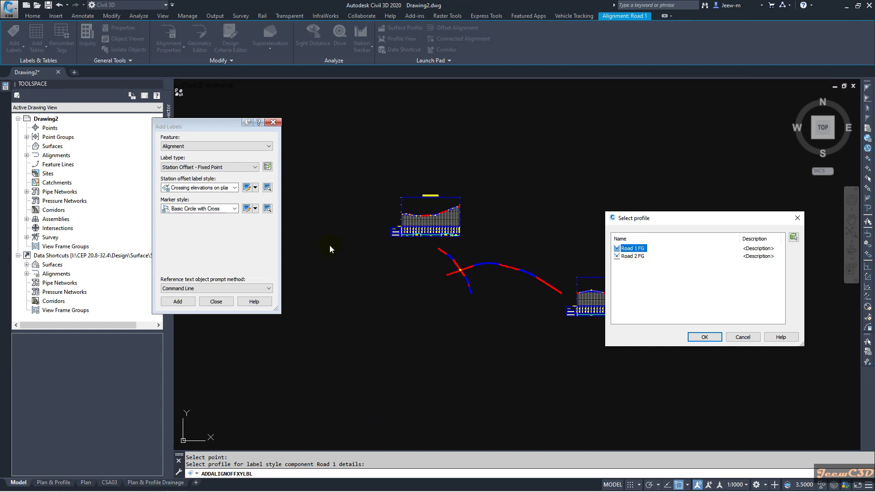
pyautogui.click(703, 337)
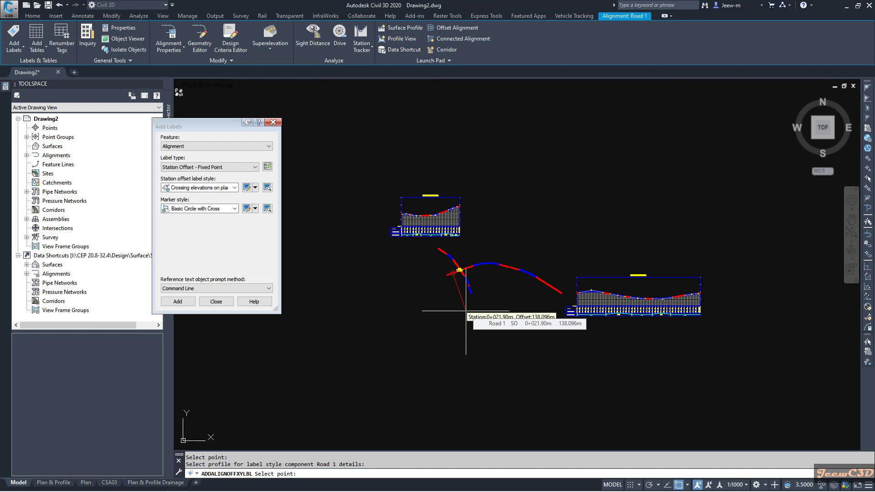
# Step: Move the Road 1 label (STA:0+050.000, ELEV:35.138) off the crossing onto a leader
pyautogui.press('Escape')
pyautogui.scroll(10, 461, 274)
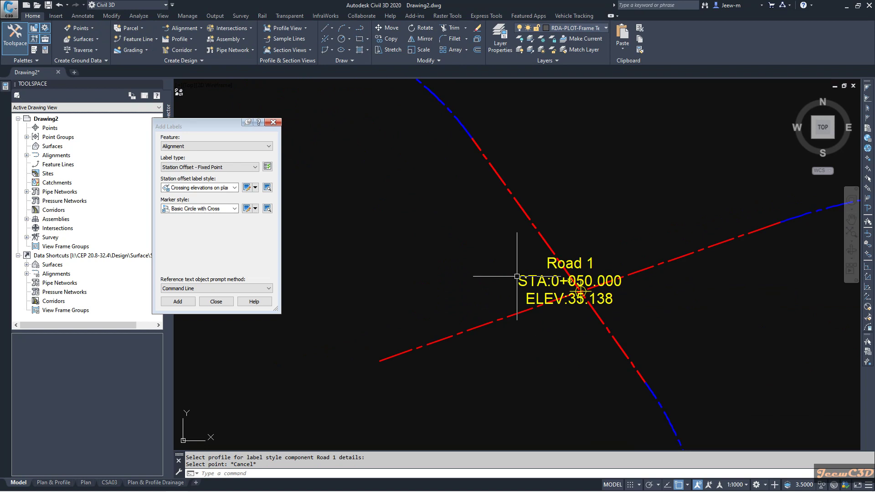
pyautogui.click(547, 268)
pyautogui.click(580, 279)
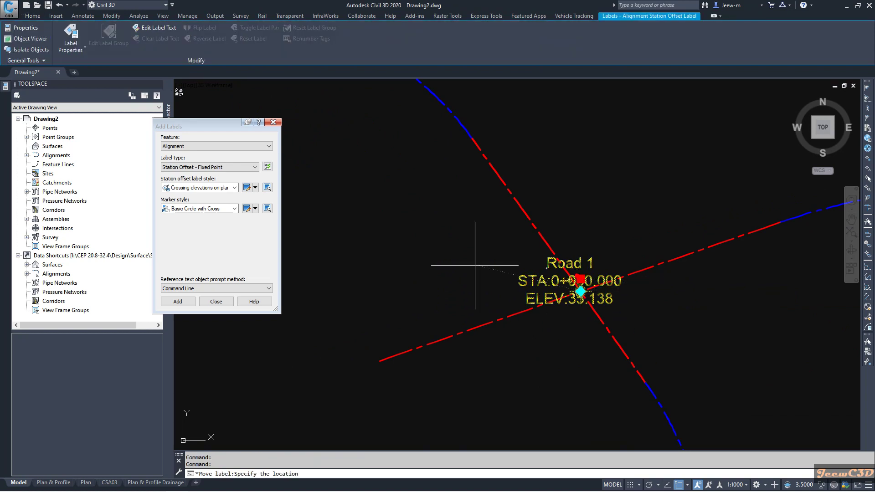
pyautogui.scroll(3, 551, 273)
pyautogui.click(469, 248)
pyautogui.scroll(2, 456, 266)
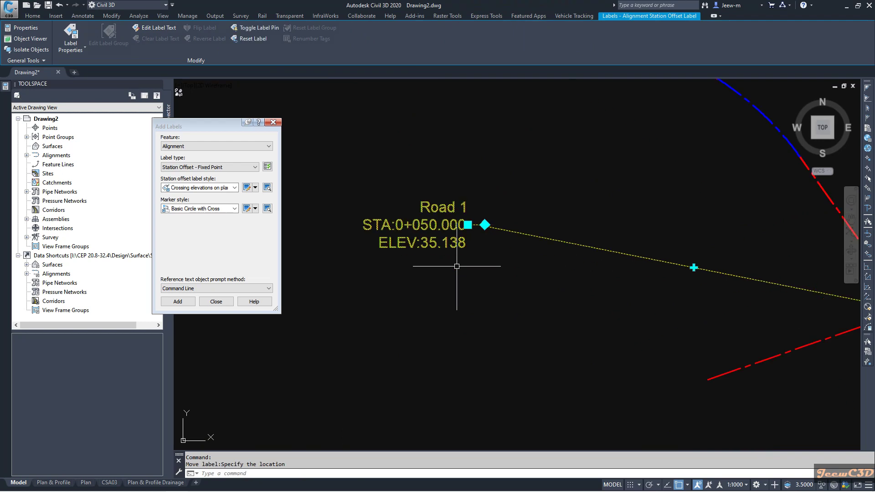
pyautogui.press('Escape')
# Step: Pan the drawing toward the label and close the Add Labels dialog
pyautogui.moveTo(478, 331); pyautogui.dragTo(469, 276, button='middle')
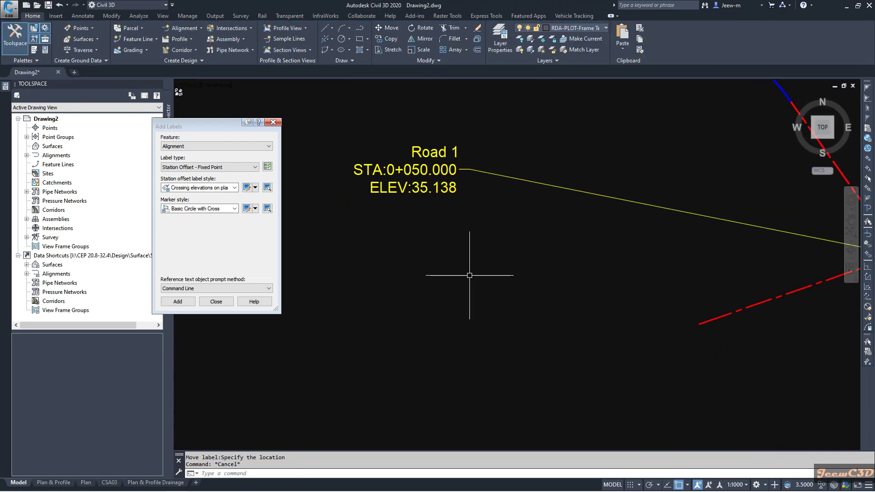
pyautogui.scroll(-2, 469, 276)
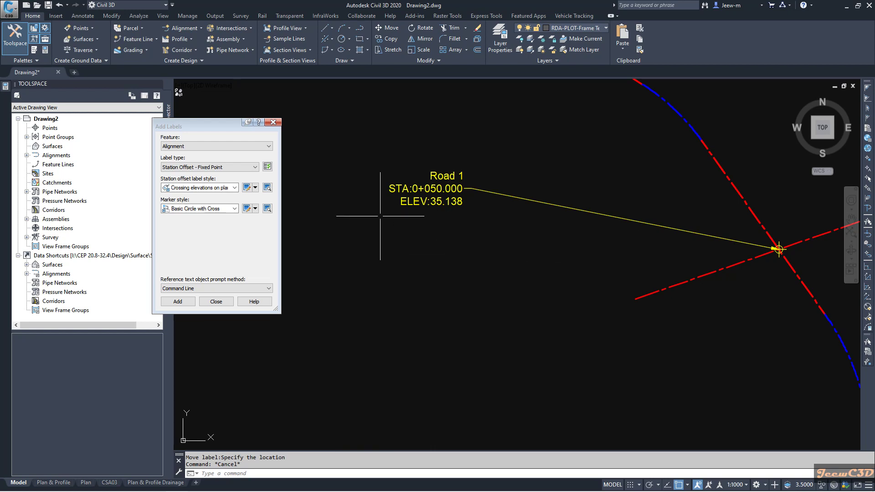
pyautogui.click(273, 123)
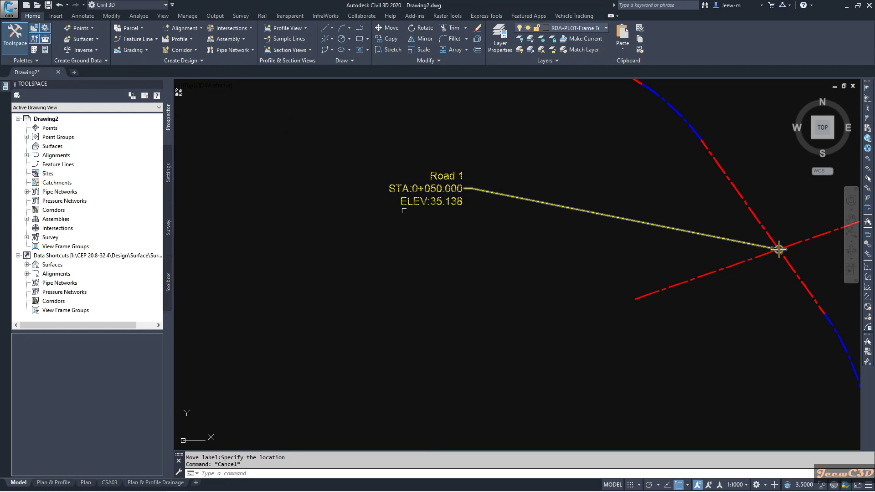
pyautogui.scroll(-4, 554, 228)
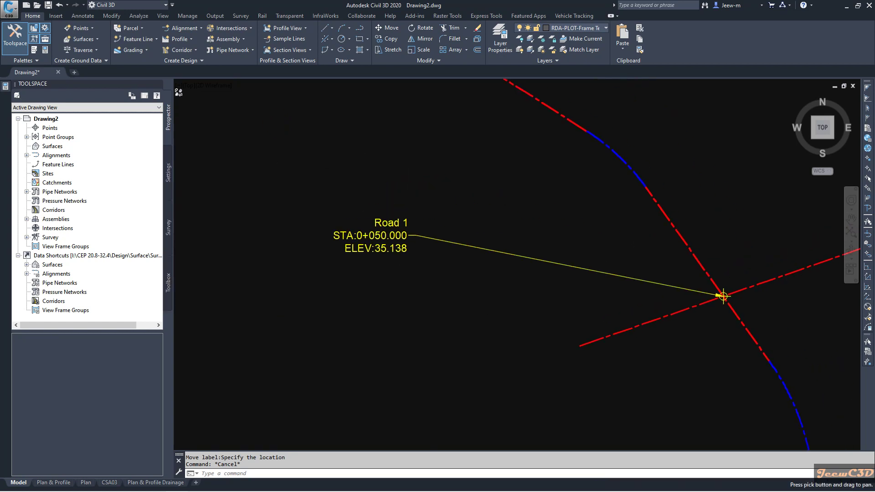
# Step: Select the Road 1 crossing label and edit its Crossing elevations on plan style in the Label Style Composer
pyautogui.click(588, 278)
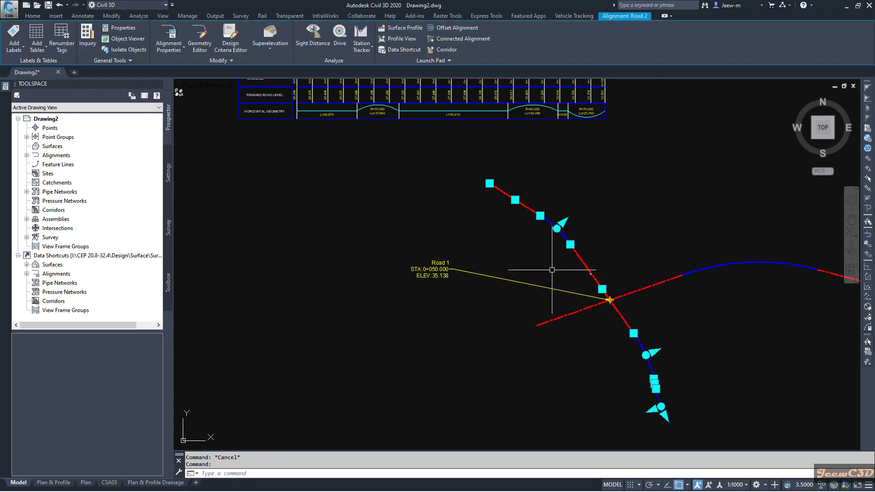
pyautogui.moveTo(552, 270)
pyautogui.click(438, 277)
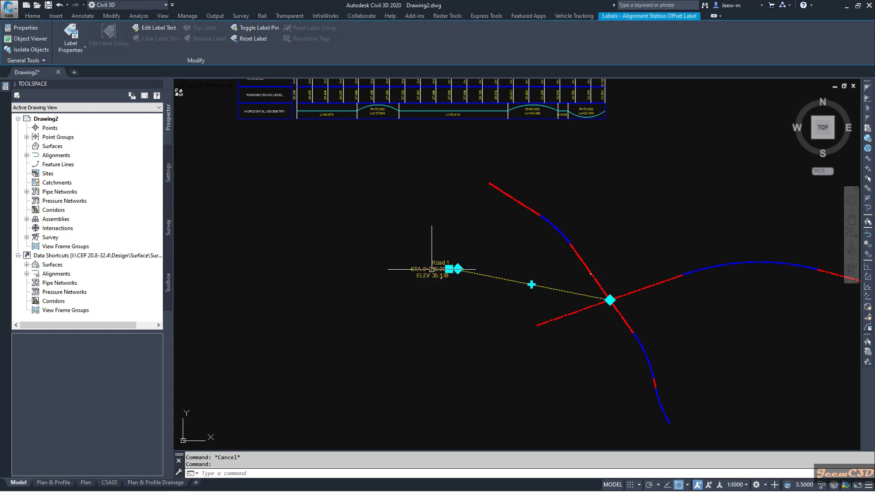
pyautogui.click(74, 53)
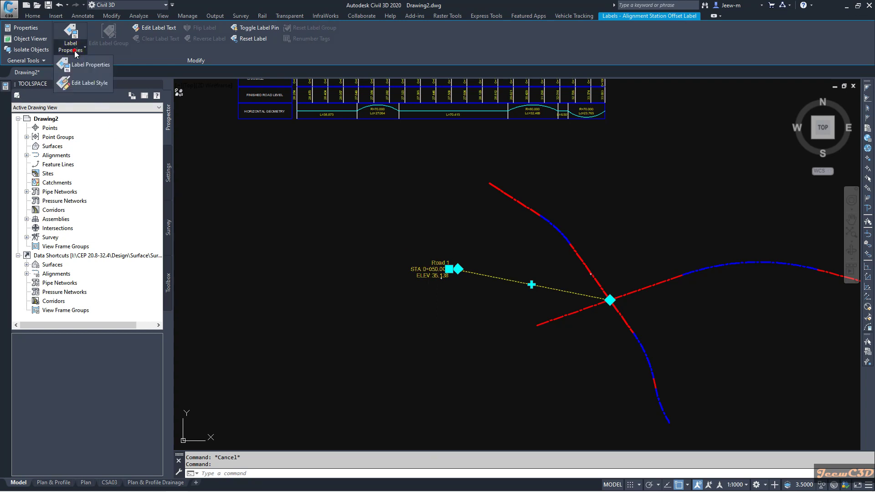
pyautogui.click(97, 86)
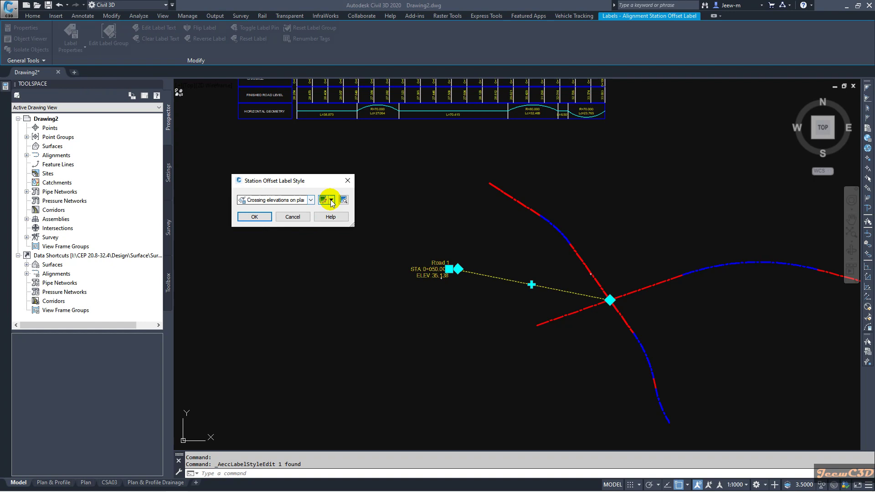
pyautogui.click(331, 201)
pyautogui.click(357, 238)
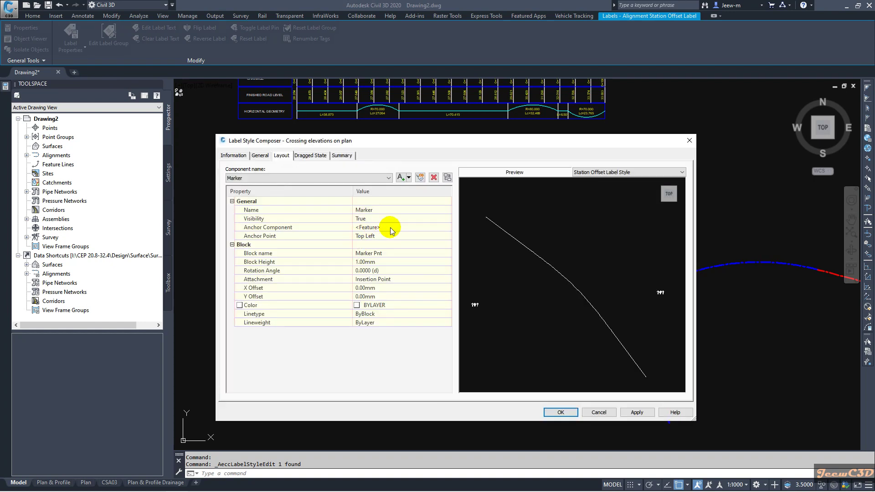
pyautogui.click(294, 178)
# Step: Add a Profile reference text component named Road 2 Details
pyautogui.click(294, 179)
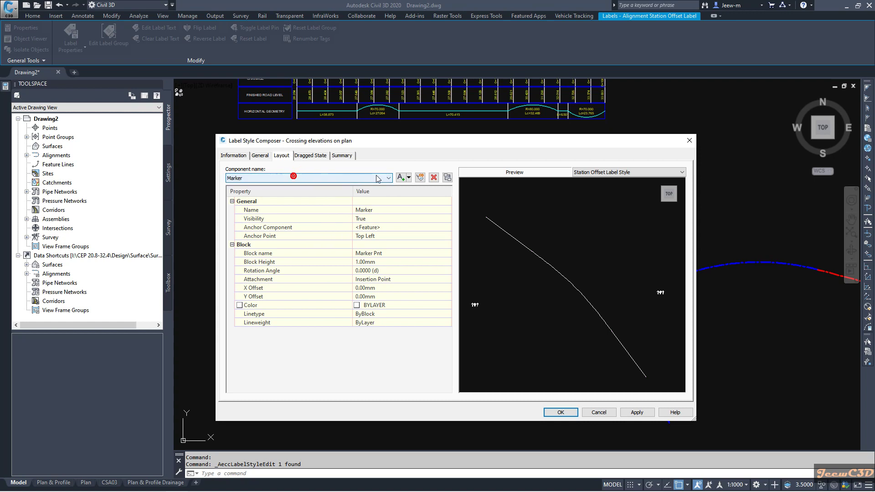
pyautogui.click(408, 177)
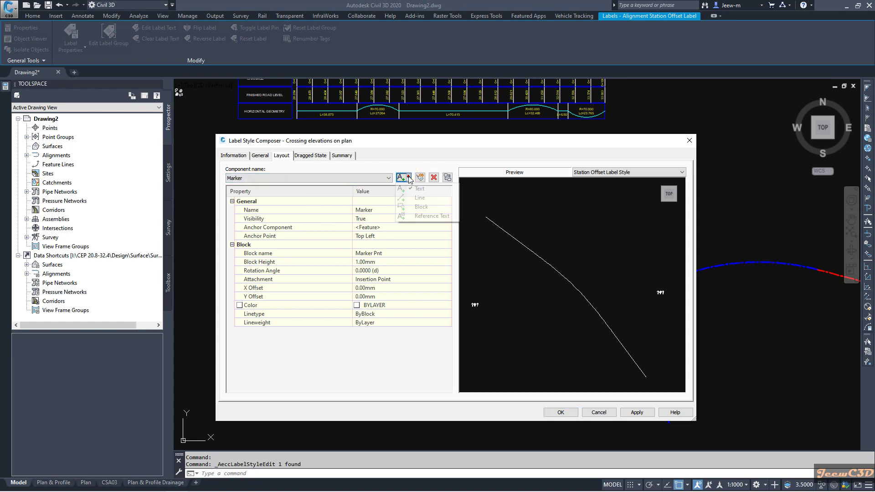
pyautogui.click(429, 218)
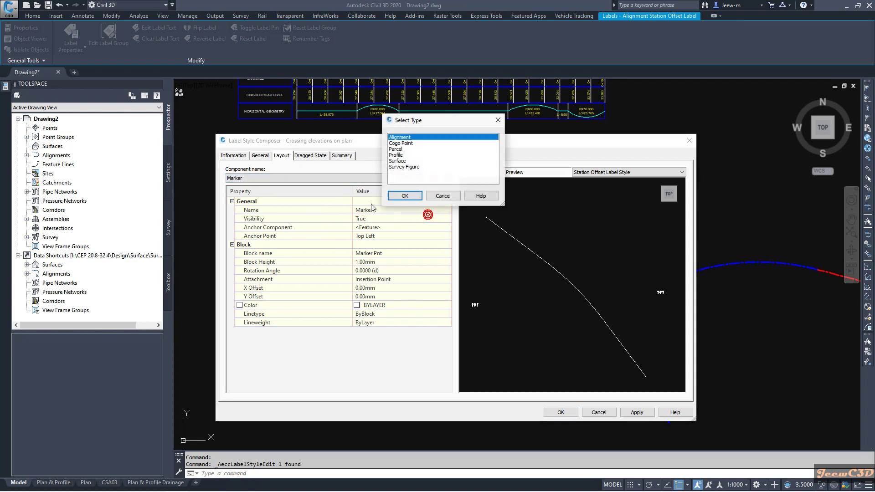
pyautogui.click(400, 155)
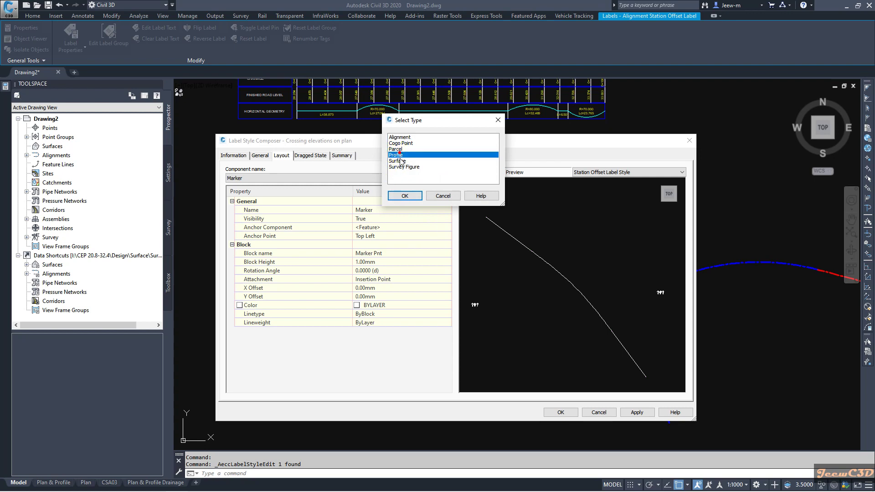
pyautogui.click(405, 195)
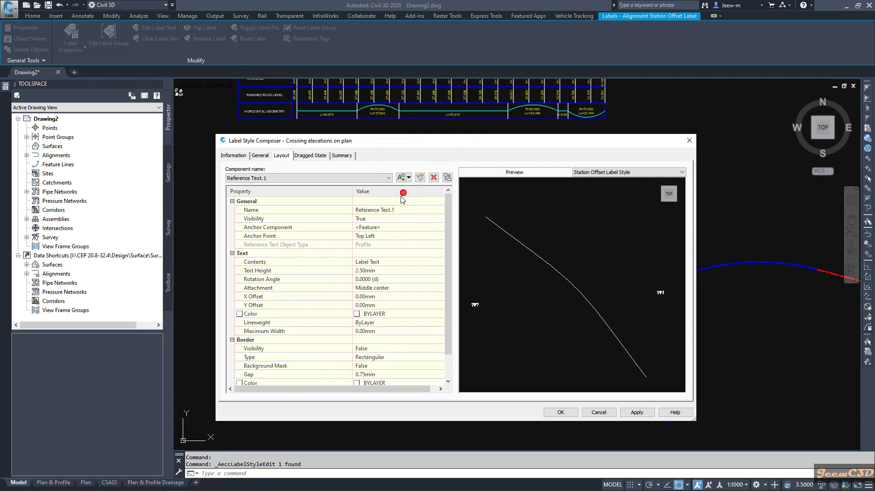
pyautogui.click(374, 210)
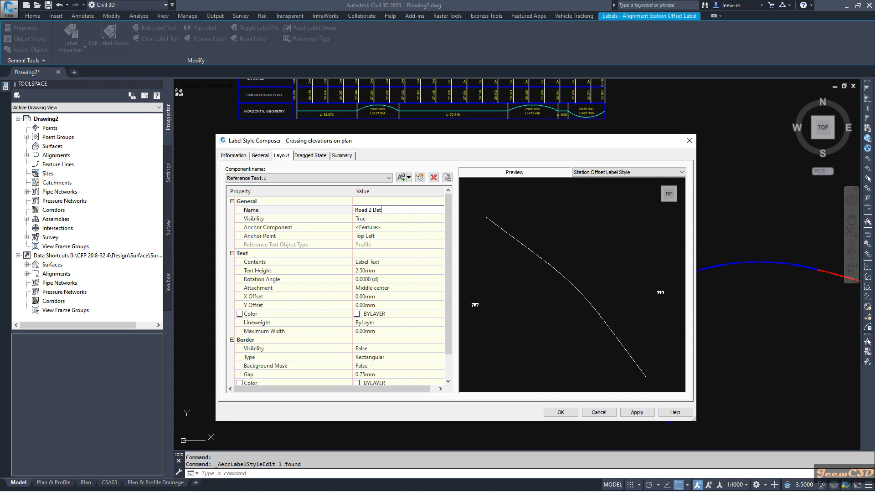
pyautogui.click(370, 246)
# Step: Anchor Road 2 Details to the Road 1 details component at Bottom Center
pyautogui.scroll(5, 475, 311)
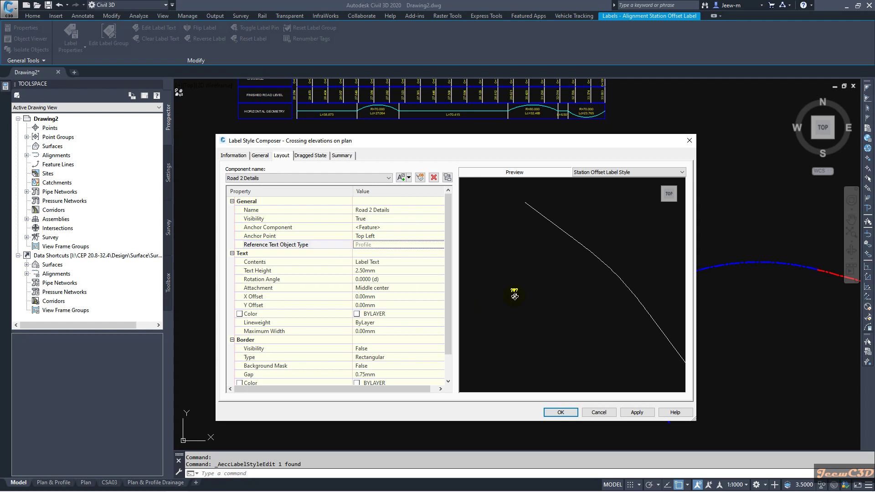
pyautogui.moveTo(495, 291); pyautogui.dragTo(560, 273, button='middle')
pyautogui.click(373, 227)
pyautogui.click(376, 251)
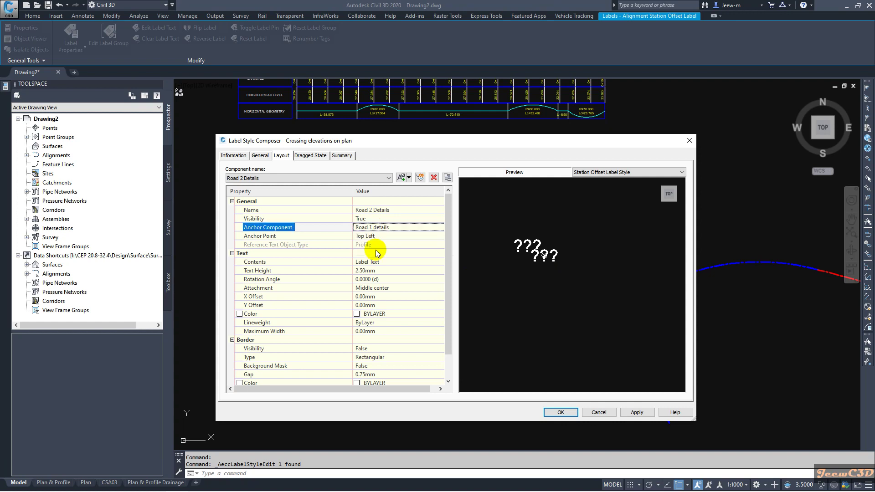
pyautogui.click(371, 235)
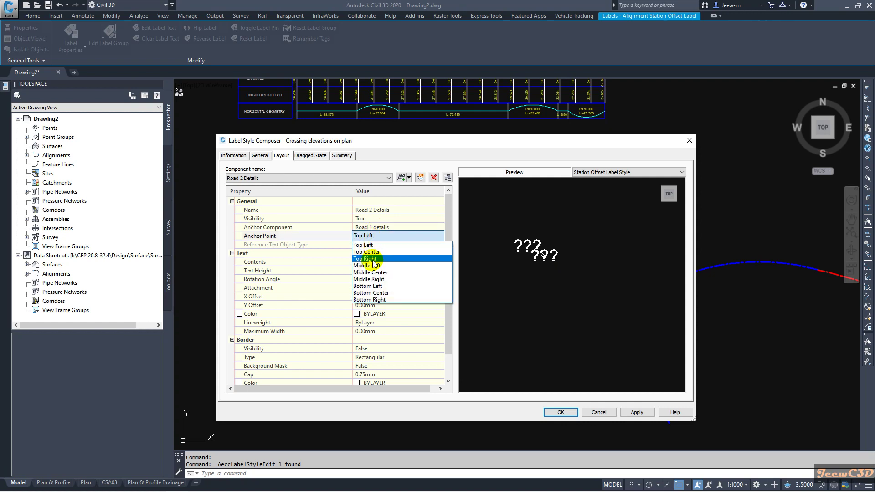
pyautogui.click(375, 287)
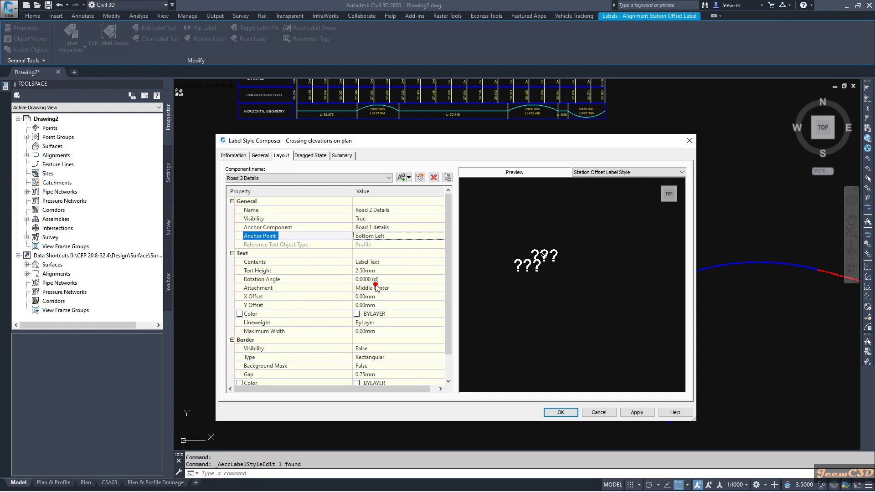
pyautogui.click(372, 235)
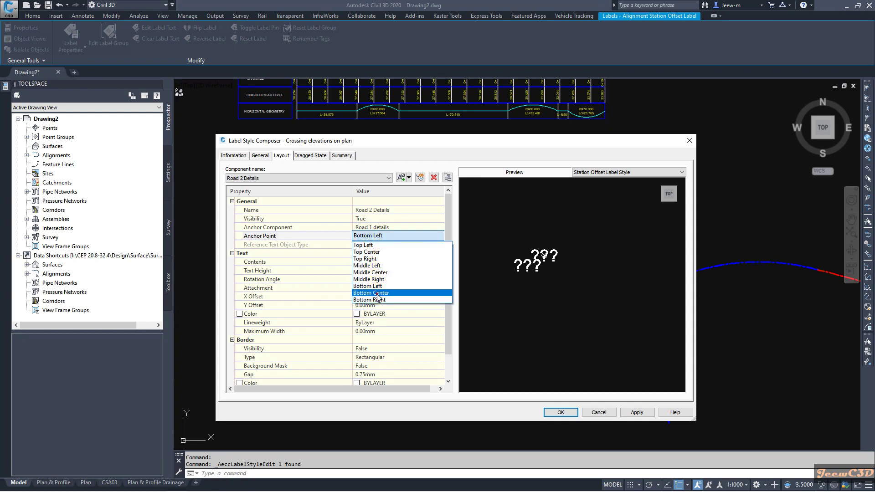
pyautogui.click(371, 293)
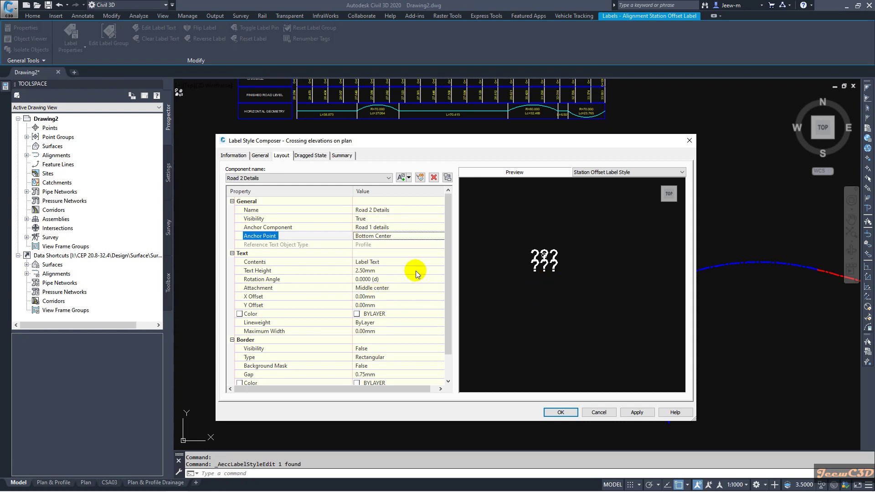
pyautogui.click(385, 262)
# Step: Replace the Road 2 Details label text with the Alignment Name field
pyautogui.click(440, 262)
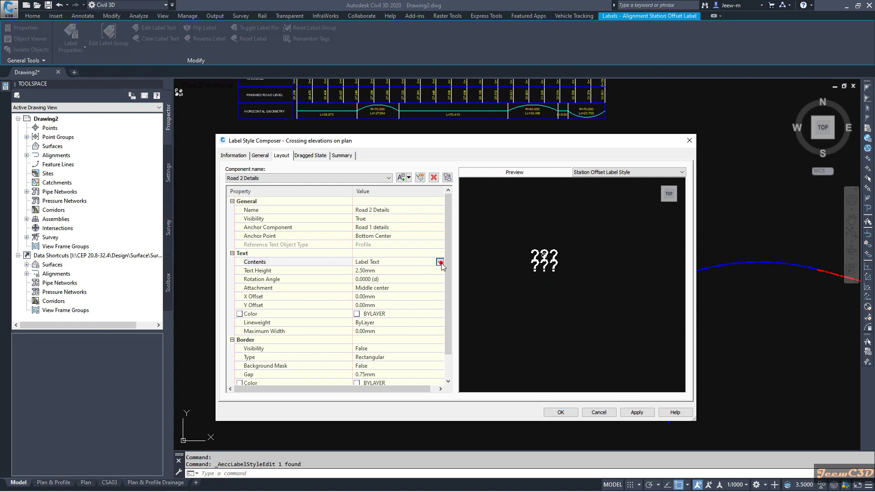
pyautogui.click(283, 293)
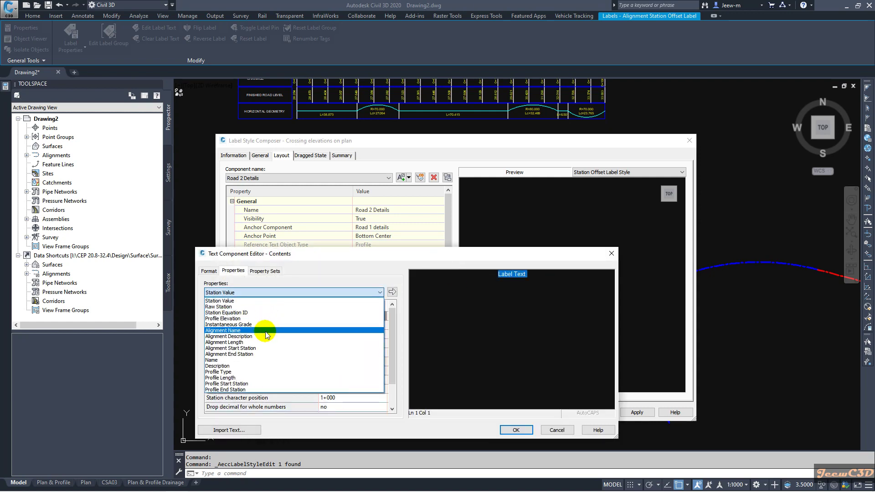
pyautogui.click(268, 330)
pyautogui.click(392, 293)
# Step: Add a second line with the Station Value at 0.001 precision, prefixed 'STA:'
pyautogui.click(496, 279)
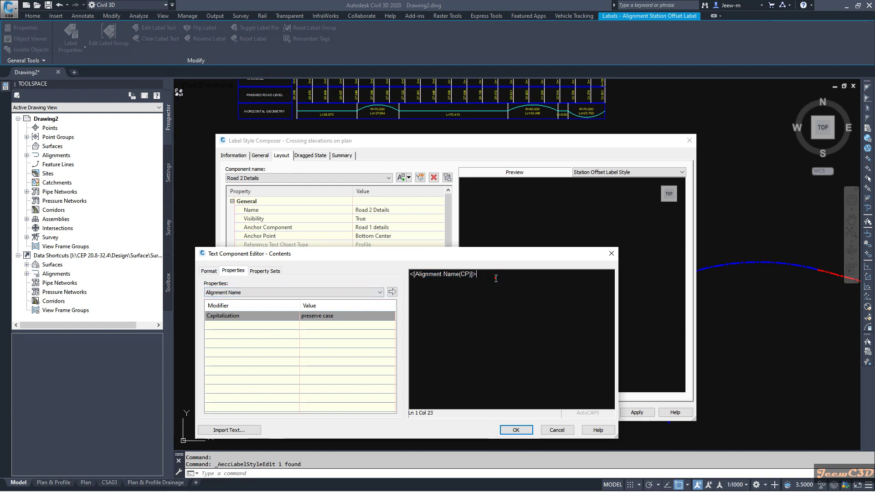
pyautogui.click(336, 292)
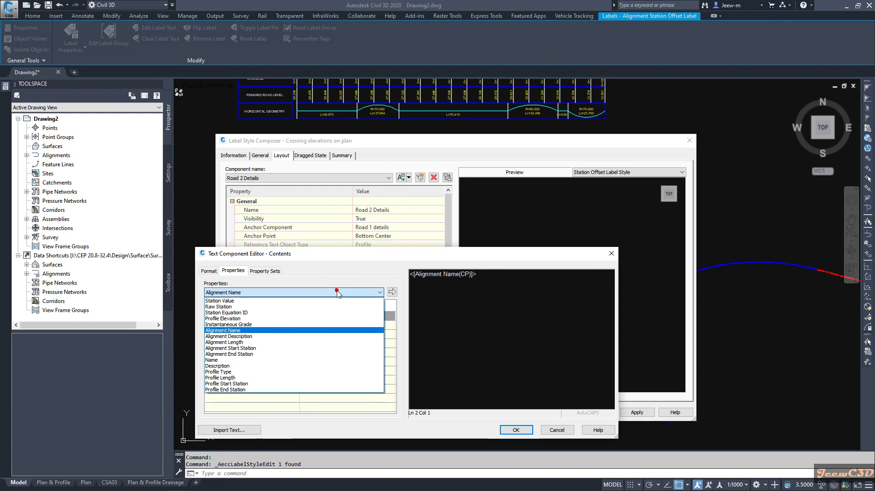
pyautogui.click(256, 301)
pyautogui.click(392, 292)
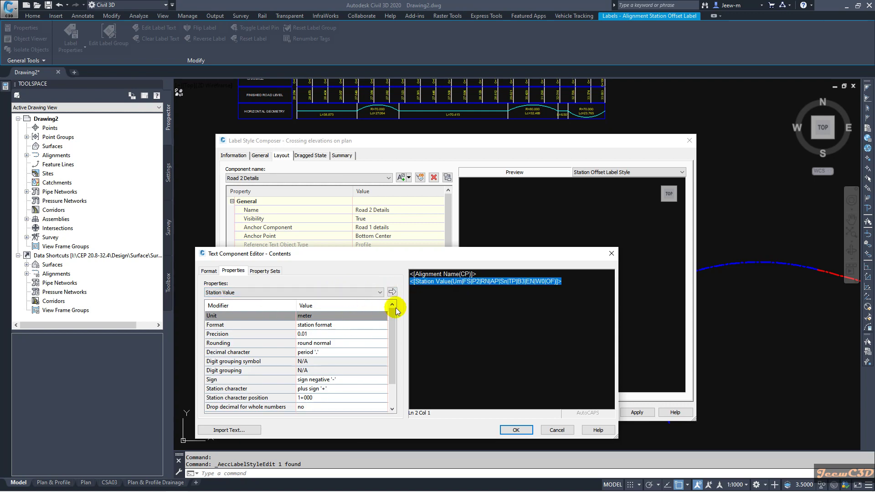
pyautogui.click(311, 333)
pyautogui.click(311, 334)
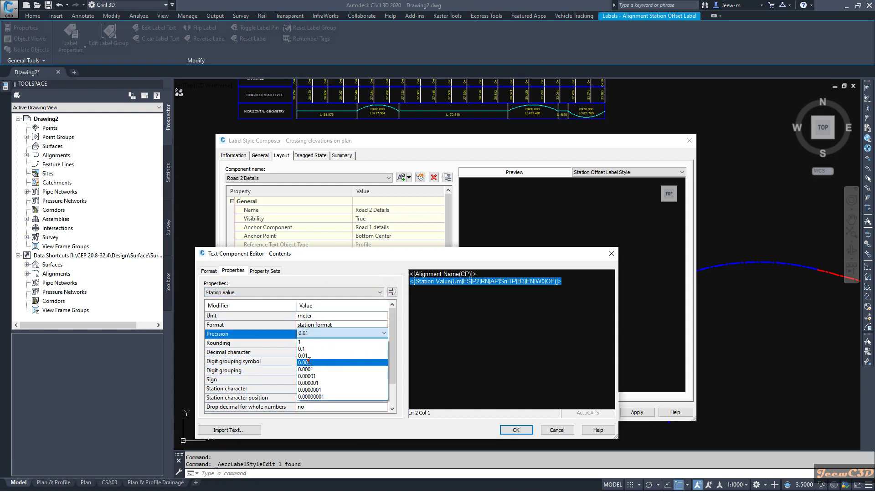
pyautogui.click(305, 362)
pyautogui.click(392, 292)
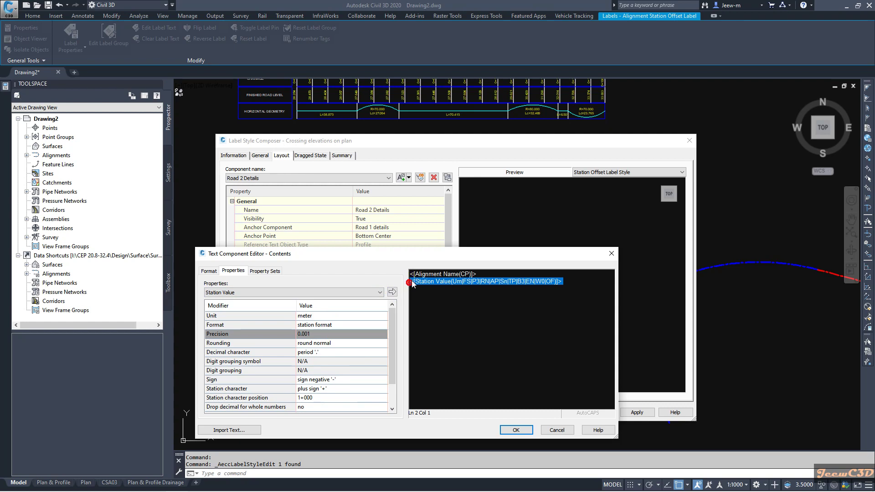
pyautogui.click(413, 283)
pyautogui.write('Sta:')
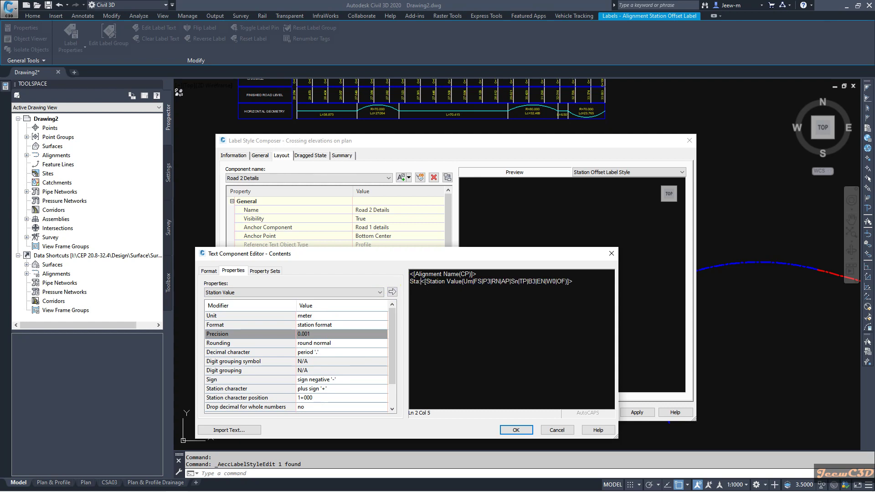
pyautogui.press('BackSpace')
pyautogui.press('BackSpace')
pyautogui.press('BackSpace')
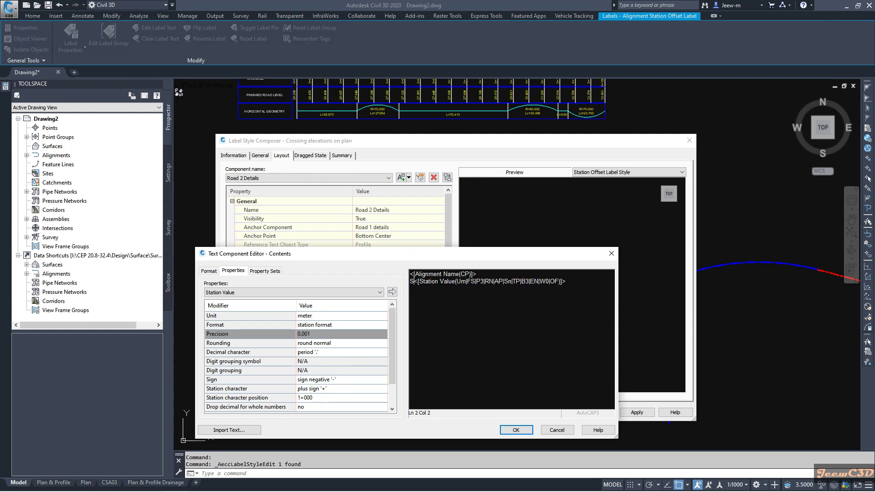
pyautogui.write('TA')
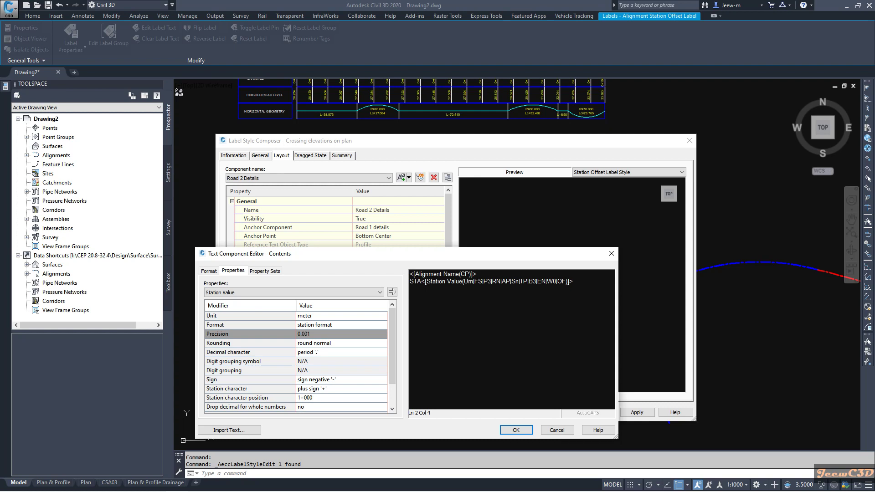
pyautogui.write(':')
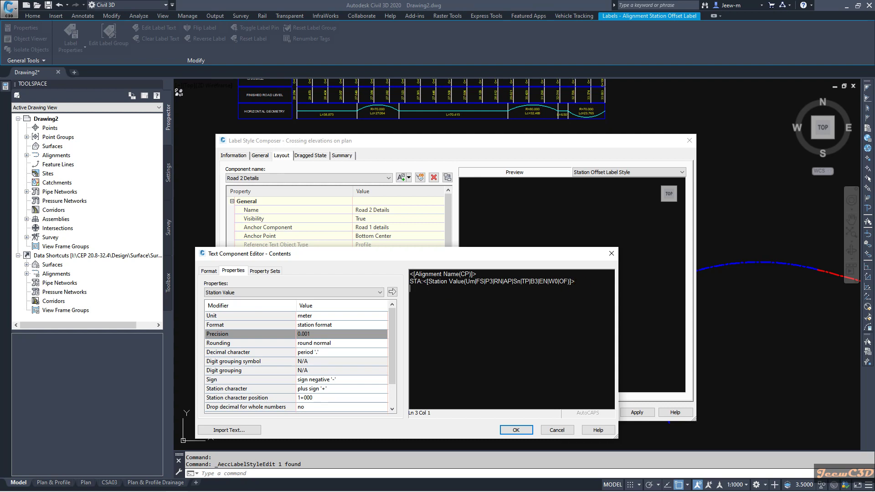
# Step: Add a Profile Elevation field prefixed 'ELEV:' and accept the text contents
pyautogui.click(348, 292)
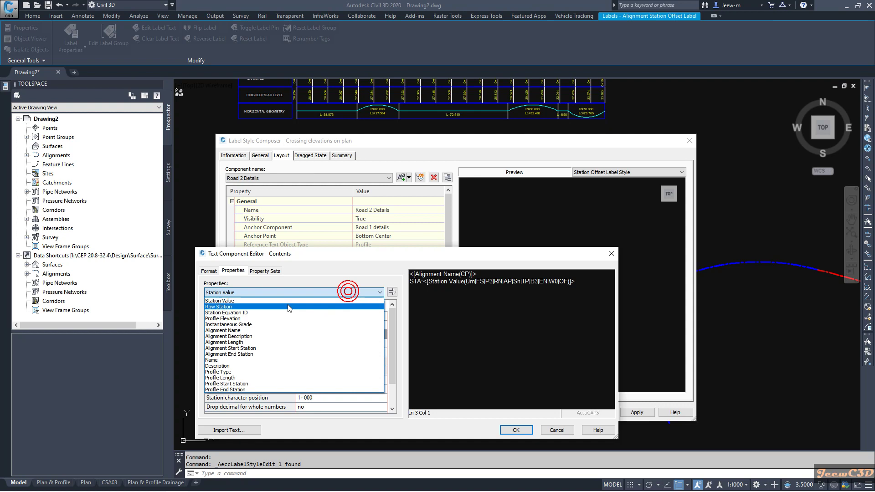
pyautogui.click(258, 315)
pyautogui.click(232, 293)
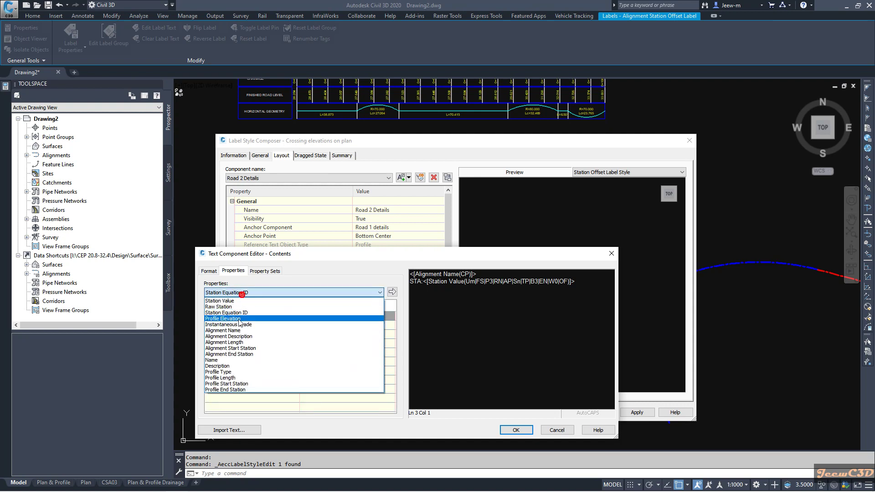
pyautogui.click(236, 318)
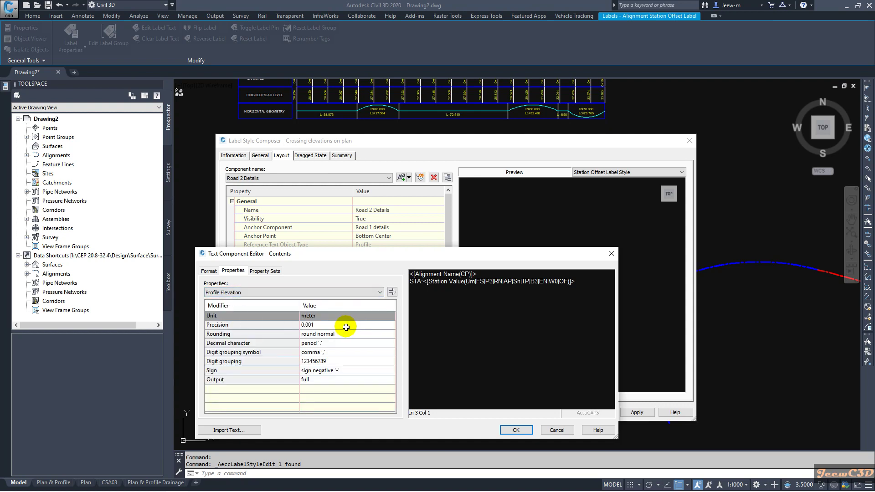
pyautogui.click(392, 293)
pyautogui.click(412, 292)
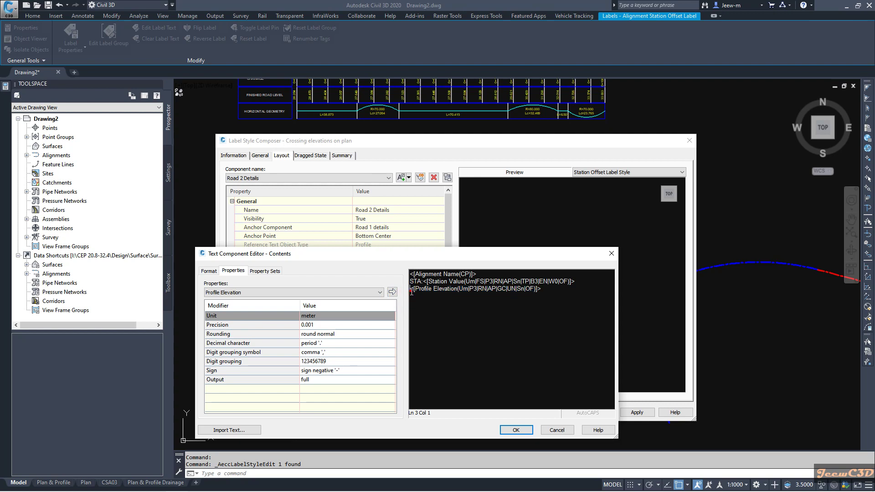
pyautogui.write('ELEV')
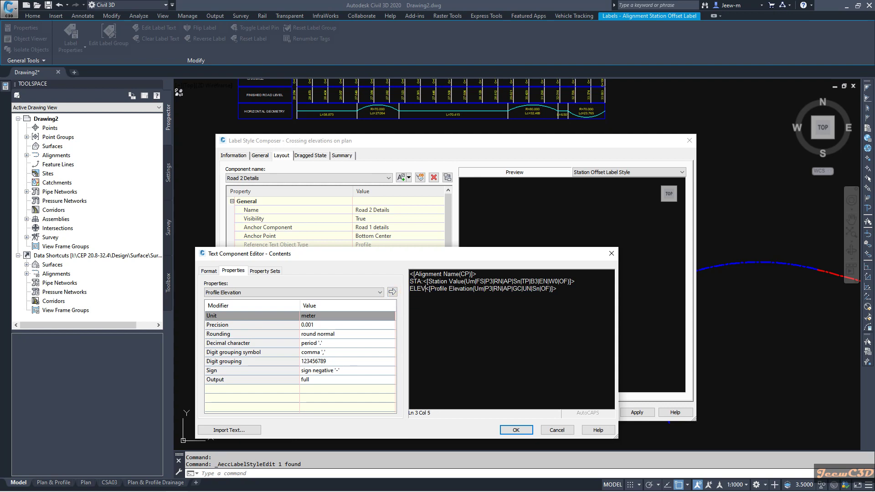
pyautogui.write(':')
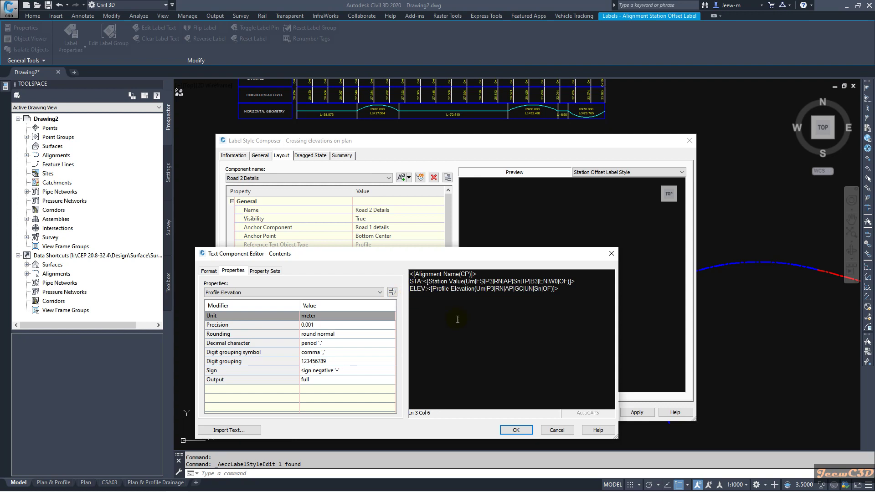
pyautogui.click(516, 429)
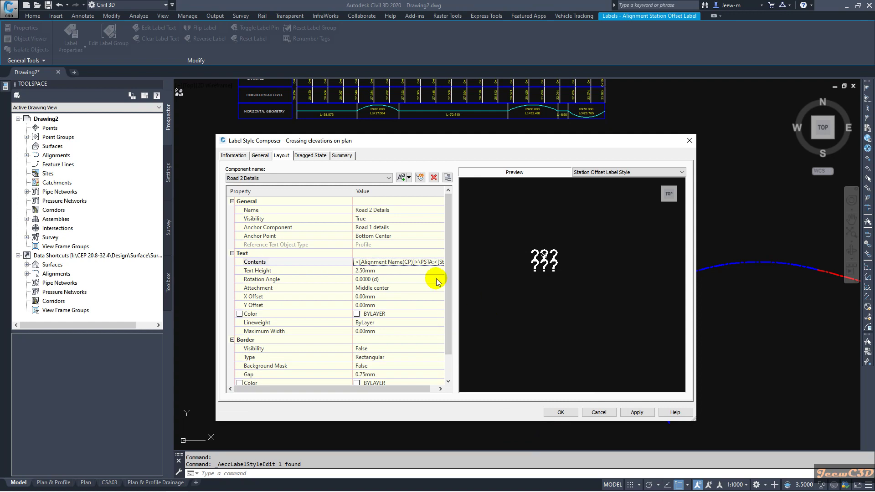
# Step: Accept the style dialogs, deselect the label, and zoom to its new '???' line at the intersection
pyautogui.click(559, 412)
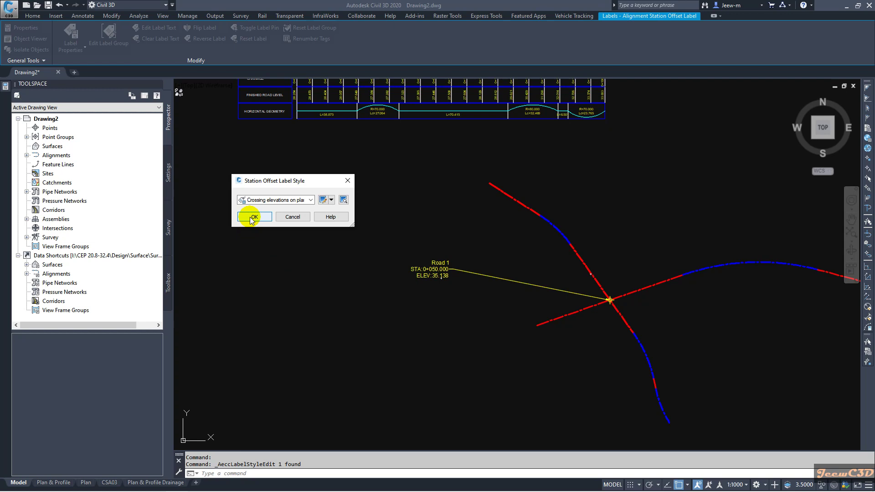
pyautogui.click(250, 218)
pyautogui.scroll(3, 426, 297)
pyautogui.scroll(2, 435, 283)
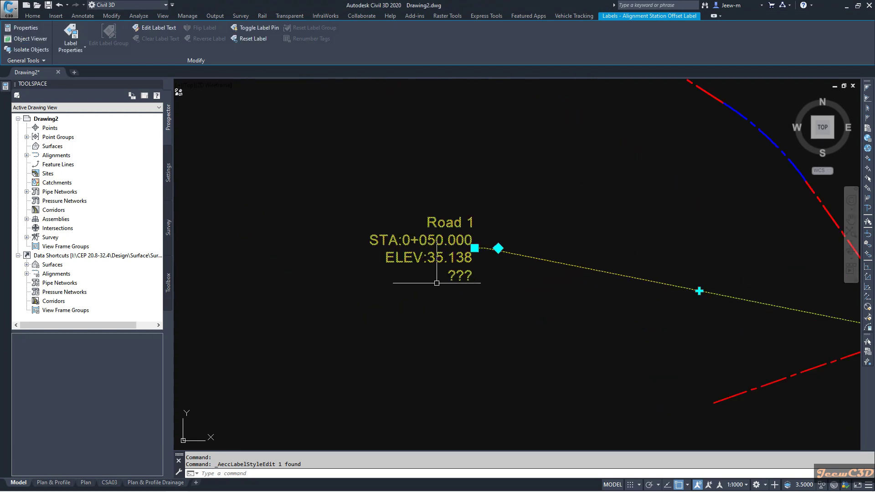
pyautogui.press('Escape')
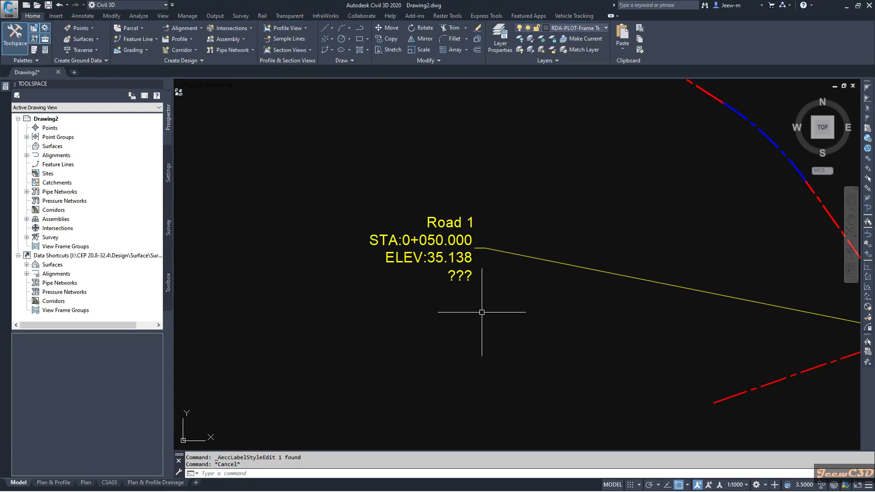
pyautogui.scroll(-3, 461, 294)
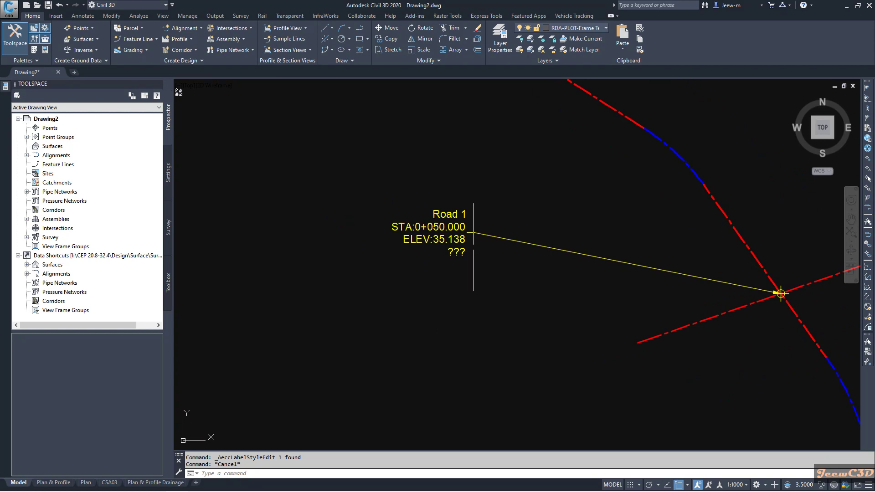
pyautogui.scroll(-1, 458, 284)
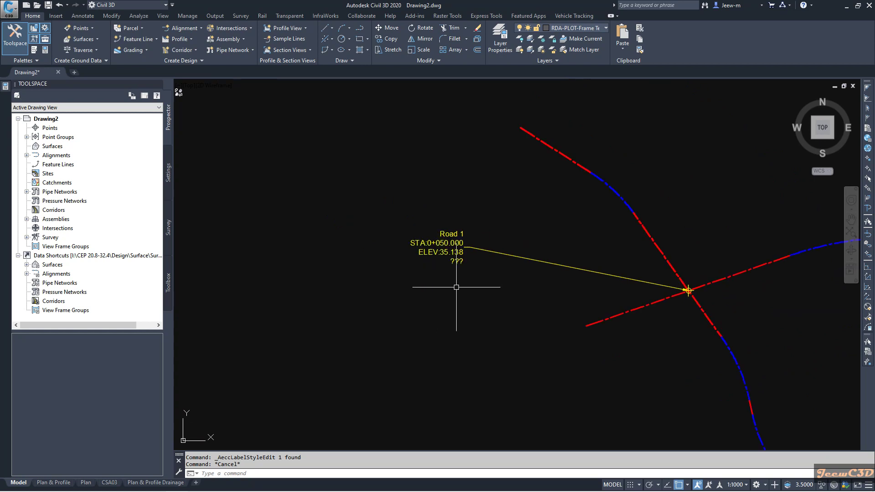
# Step: Open the crossing label's Properties and bring up the profile choices for Road 2 Details
pyautogui.click(440, 255)
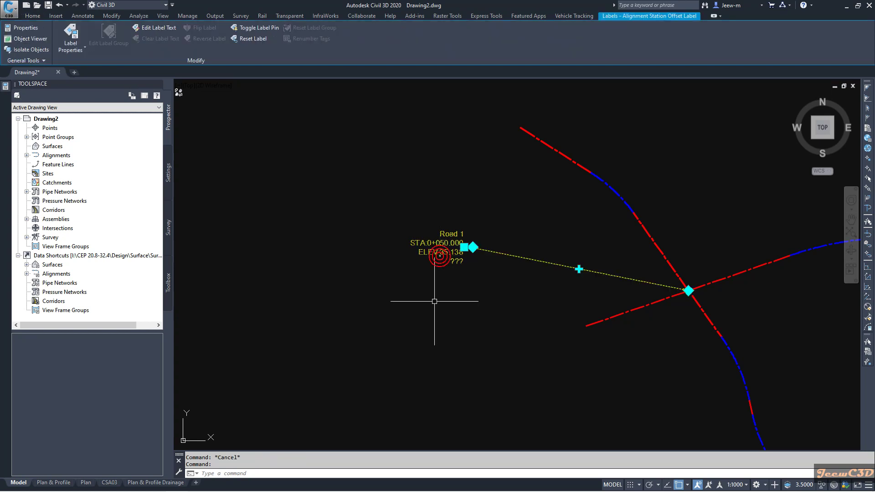
pyautogui.rightClick(371, 264)
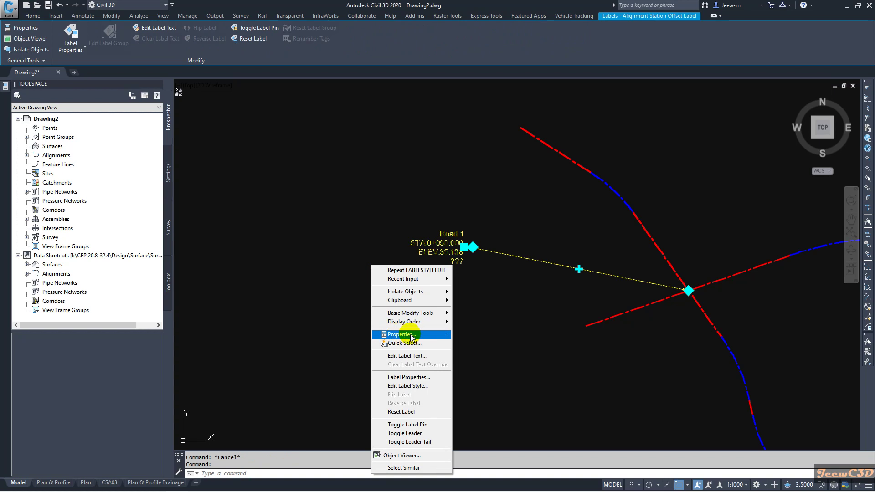
pyautogui.click(393, 335)
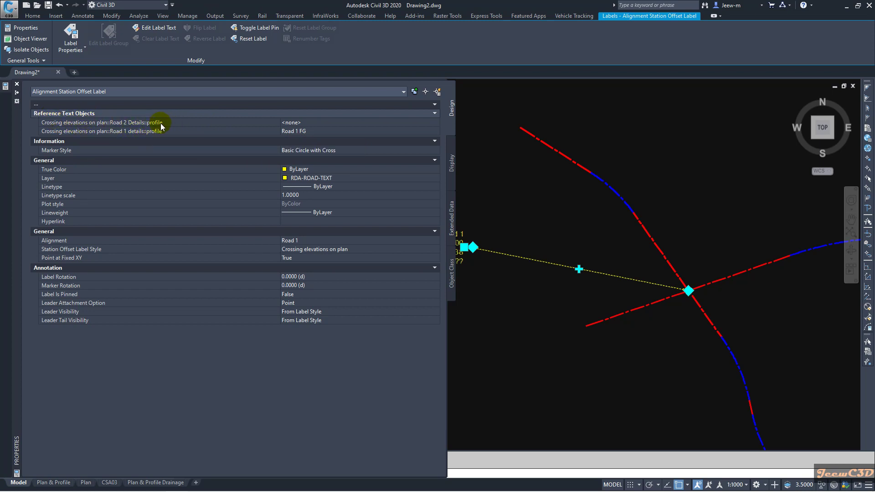
pyautogui.click(303, 124)
pyautogui.click(303, 124)
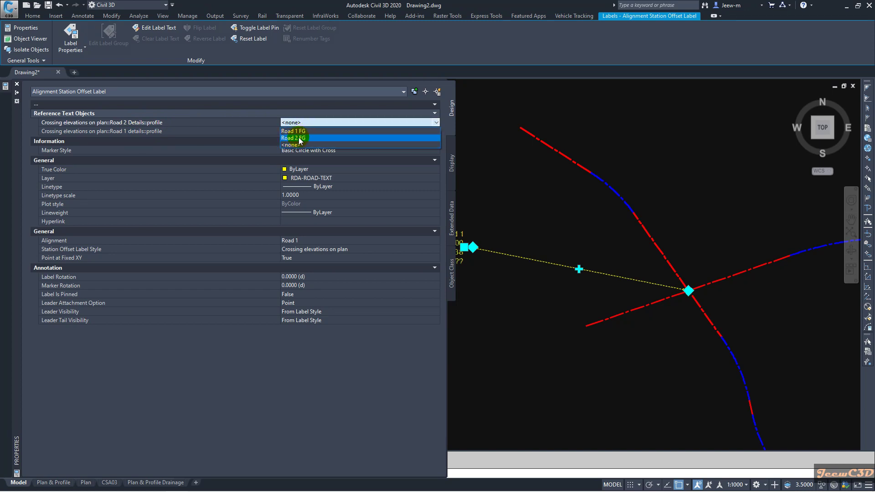
pyautogui.click(300, 138)
pyautogui.hotkey('ctrl', '1')
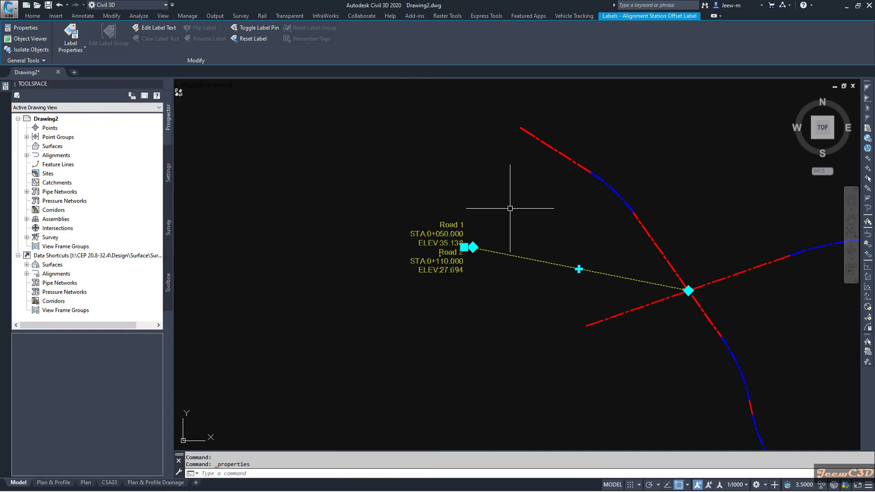
pyautogui.scroll(3, 475, 276)
pyautogui.press('Escape')
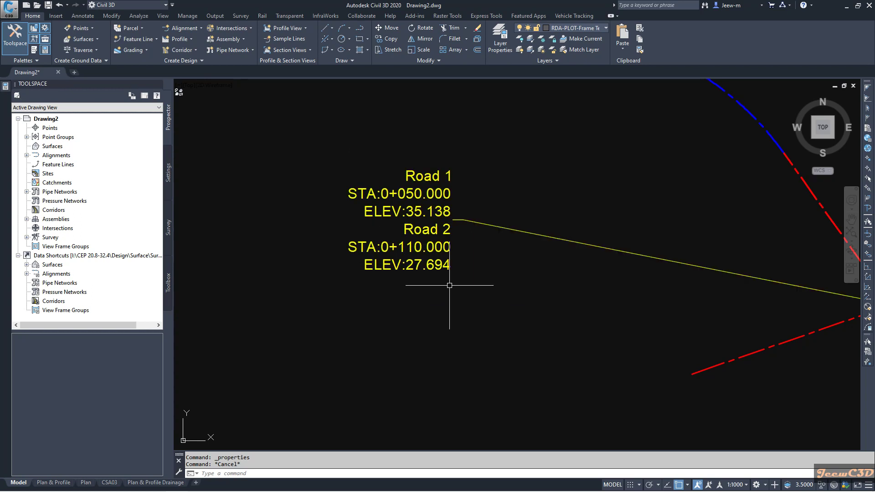
pyautogui.moveTo(481, 288)
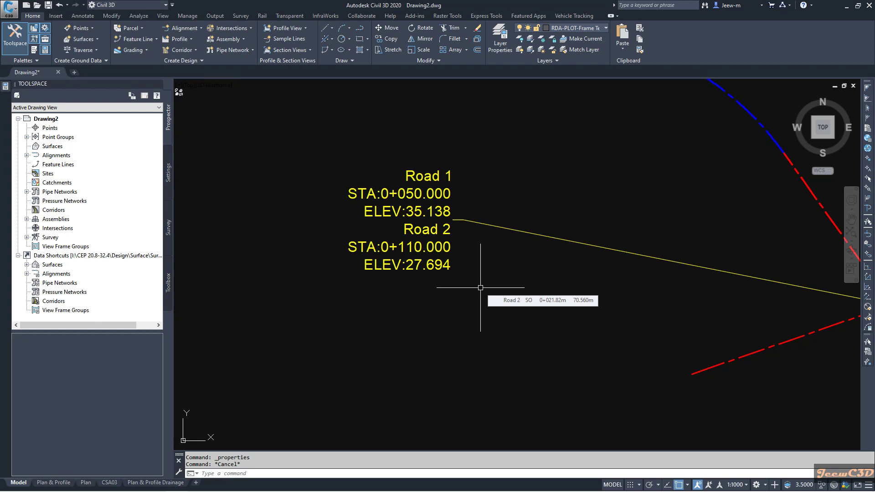
pyautogui.scroll(-3, 481, 287)
pyautogui.moveTo(512, 299); pyautogui.dragTo(464, 293, button='middle')
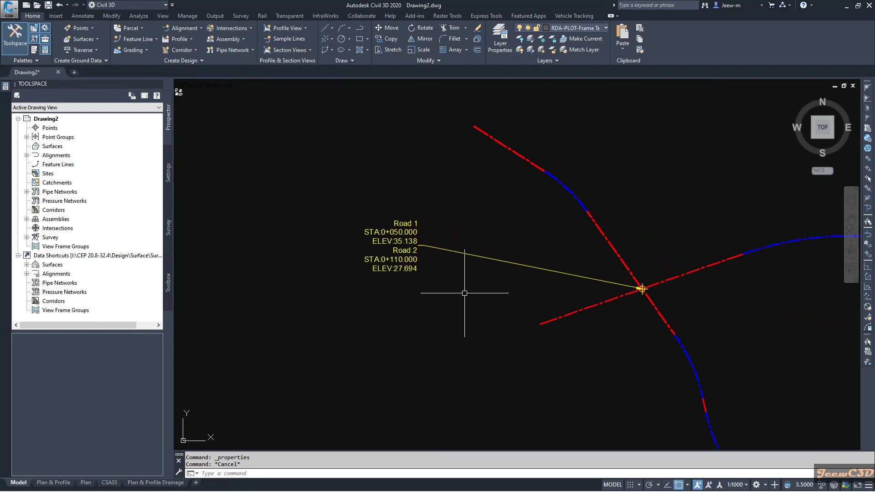
pyautogui.moveTo(512, 248); pyautogui.dragTo(445, 267, button='middle')
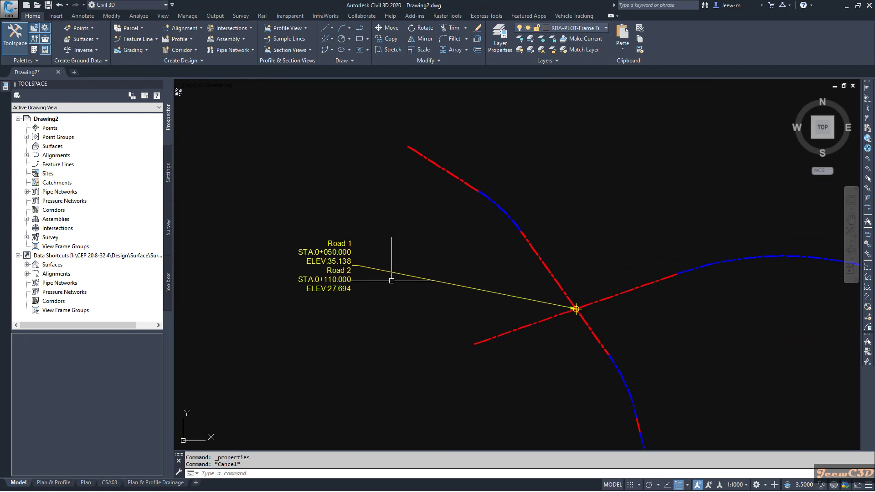
pyautogui.moveTo(396, 300)
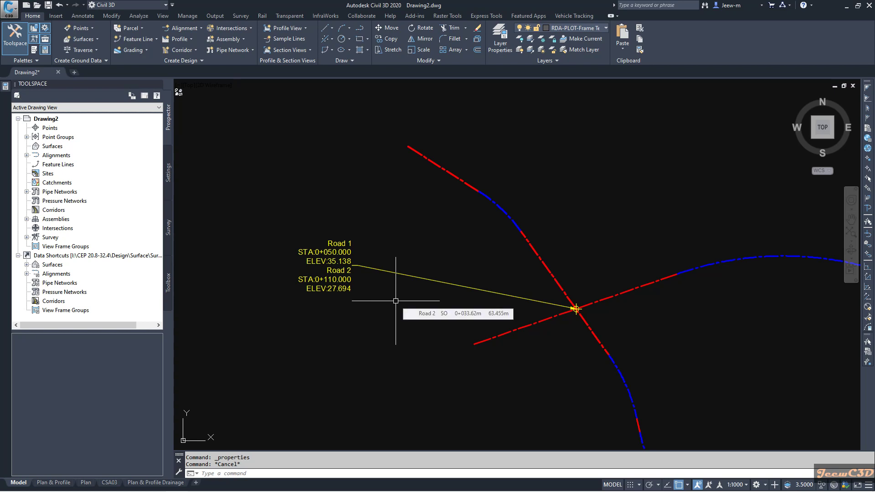